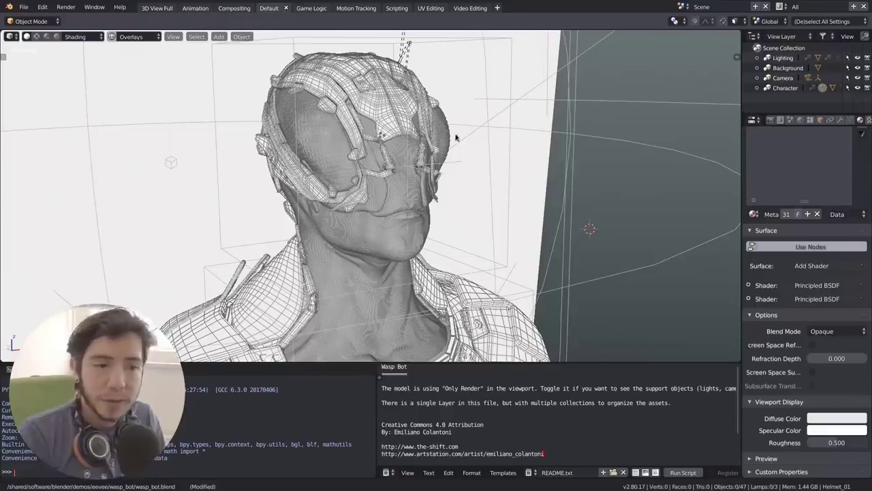
Show the viewport shading options, currently Flat lighting and Single color
{"action": "left_click", "coordinate": [85, 37]}
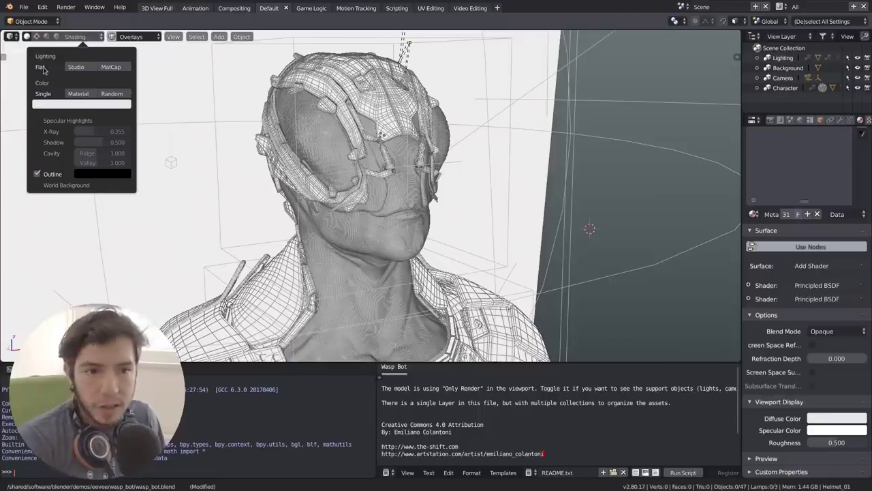
Set viewport lighting to MatCap with the light grey sphere and orbit to a three-quarter head view
{"action": "left_click", "coordinate": [112, 67]}
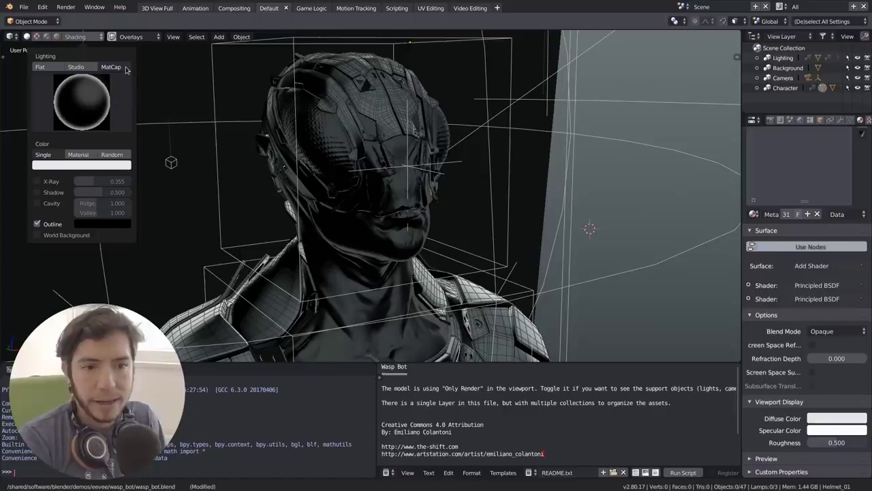
{"action": "left_click", "coordinate": [82, 103]}
{"action": "left_click", "coordinate": [59, 156]}
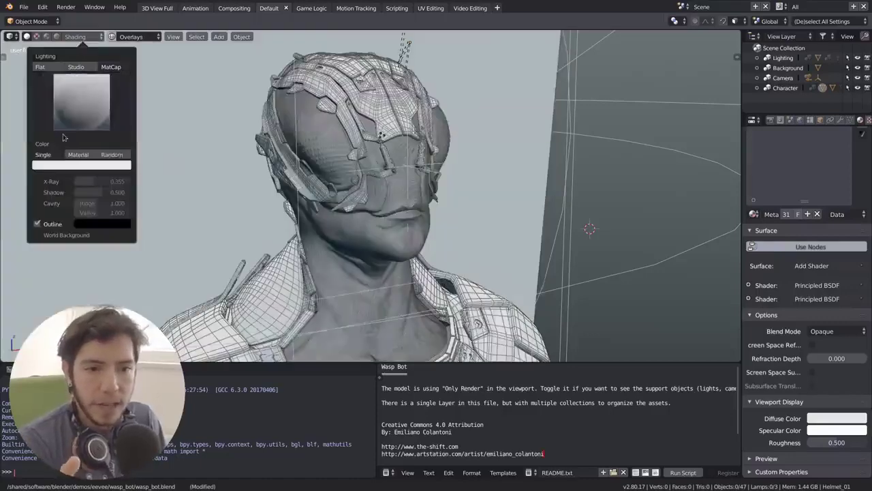
{"action": "middle_click_drag", "start_coordinate": [444, 197], "coordinate": [338, 180]}
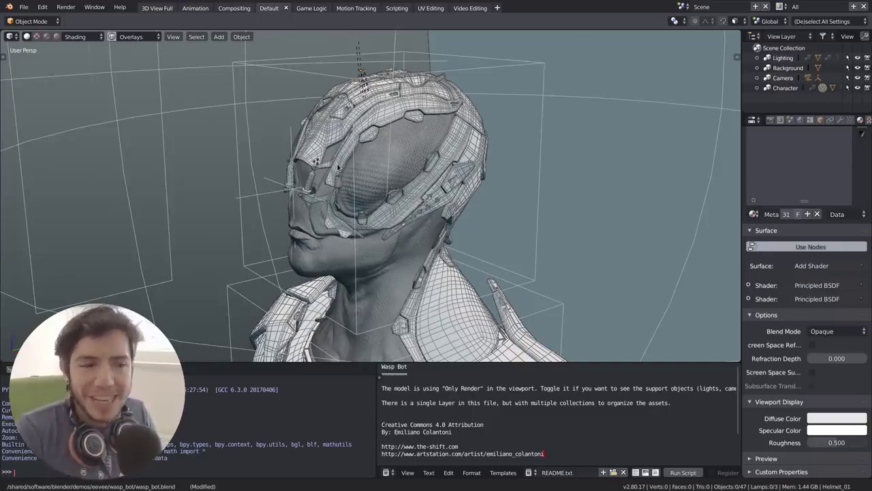
{"action": "middle_click_drag", "start_coordinate": [338, 166], "coordinate": [294, 93]}
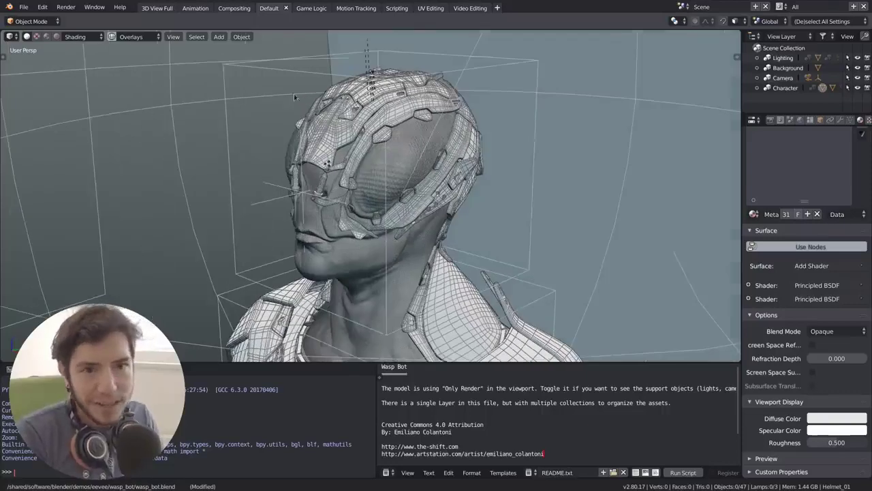
{"action": "left_click", "coordinate": [90, 35]}
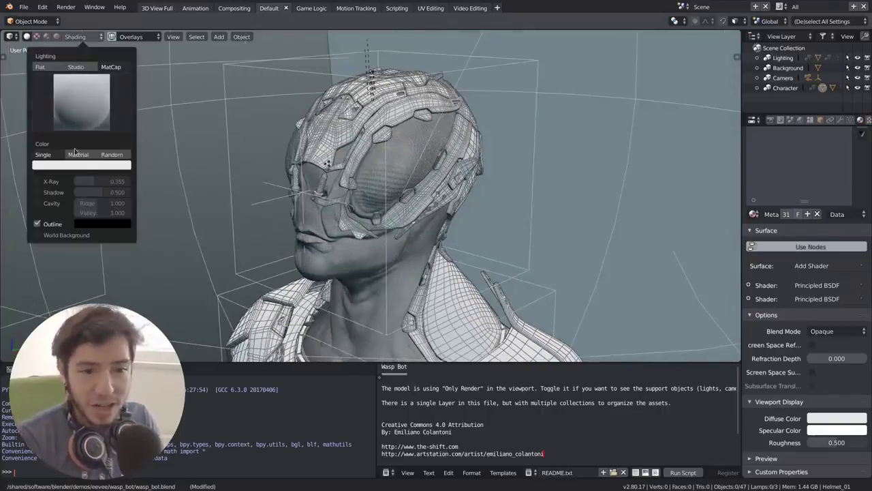
{"action": "left_click", "coordinate": [51, 181]}
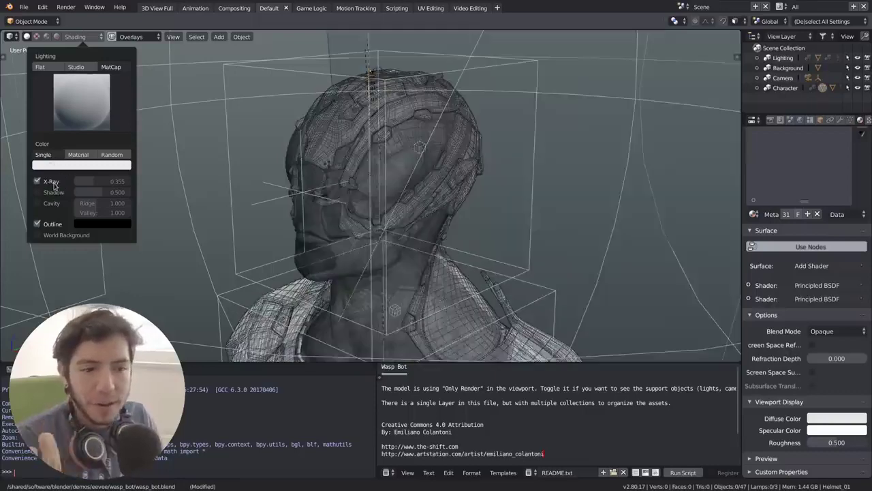
{"action": "left_click", "coordinate": [51, 181]}
{"action": "left_click", "coordinate": [54, 193]}
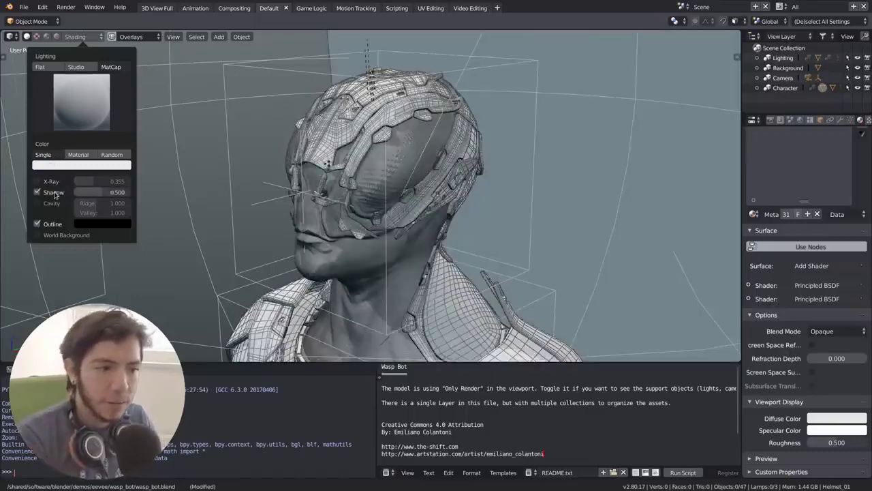
{"action": "left_click", "coordinate": [54, 193]}
{"action": "left_click", "coordinate": [54, 204]}
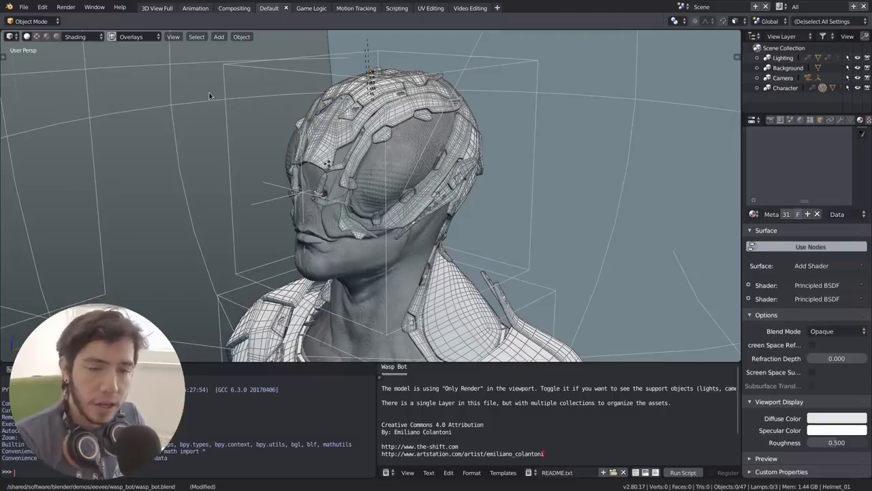
Enable Cavity shading, raise its Ridge value, and zoom in on the face
{"action": "left_click", "coordinate": [77, 38]}
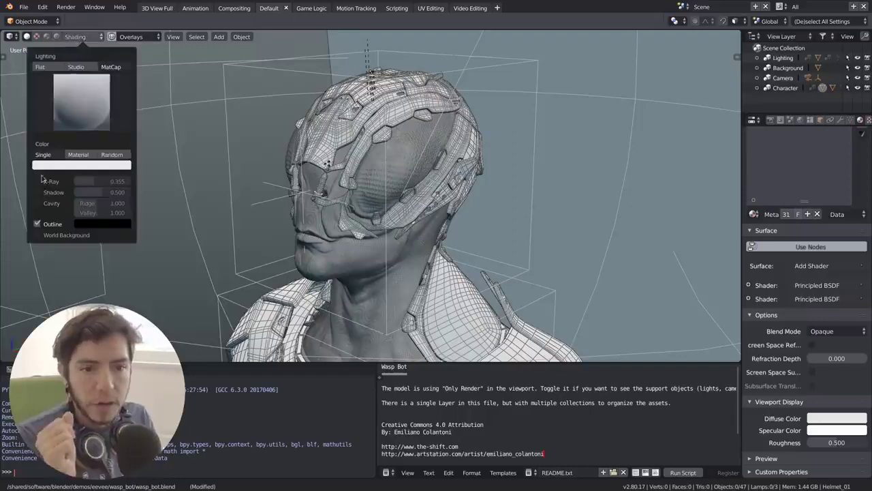
{"action": "left_click", "coordinate": [51, 205]}
{"action": "left_click_drag", "start_coordinate": [83, 203], "coordinate": [116, 216]}
{"action": "scroll", "coordinate": [358, 204], "scroll_direction": "up", "scroll_amount": 5}
{"action": "middle_click_drag", "start_coordinate": [358, 205], "coordinate": [348, 161]}
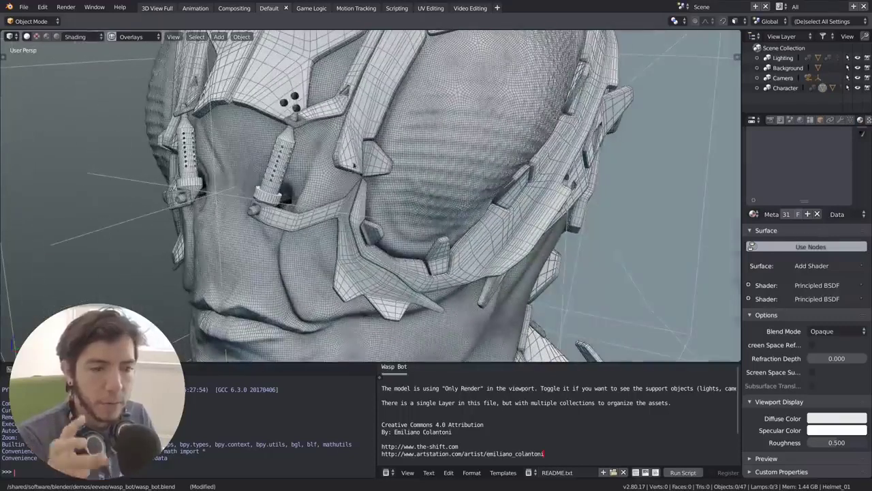
Show the Scene properties' Viewport Display panel with light direction and SSAO settings
{"action": "left_click", "coordinate": [789, 120]}
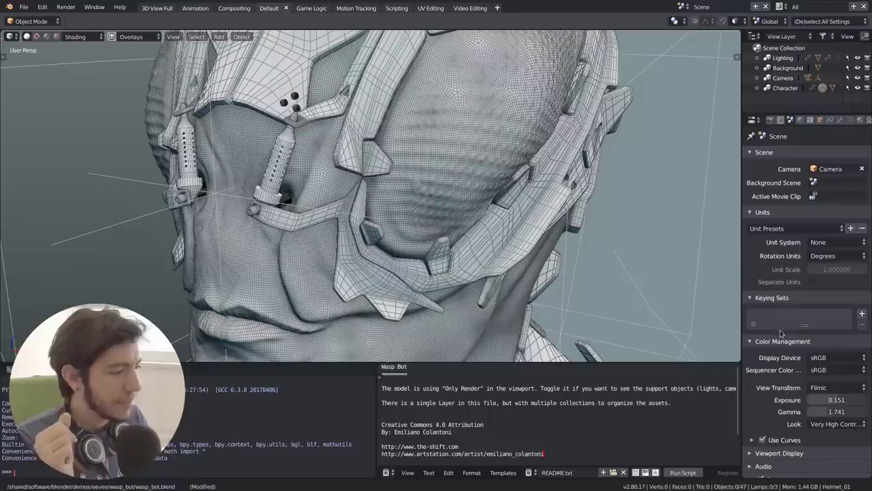
{"action": "left_click", "coordinate": [774, 212], "text": "ctrl"}
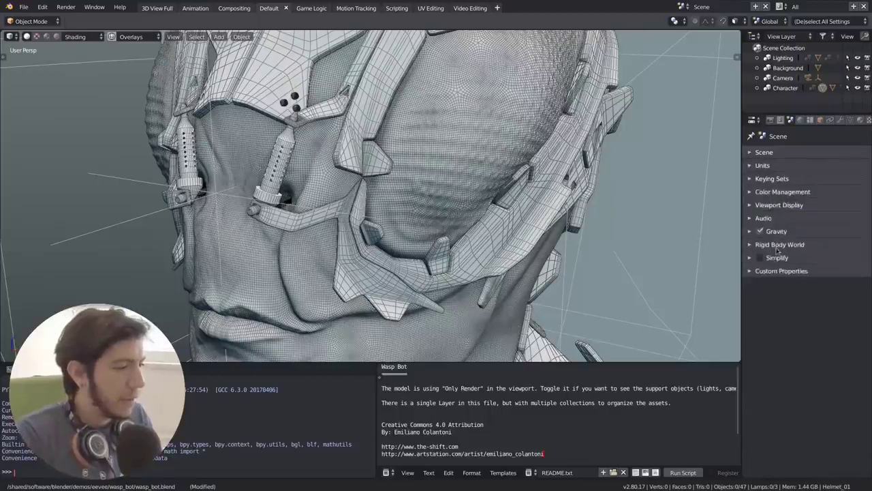
{"action": "left_click", "coordinate": [786, 209]}
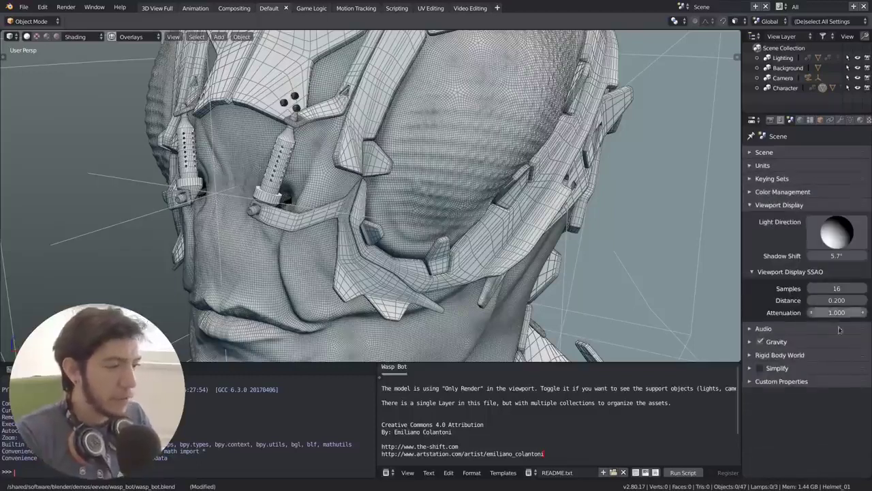
{"action": "scroll", "coordinate": [300, 174], "scroll_direction": "down", "scroll_amount": 5}
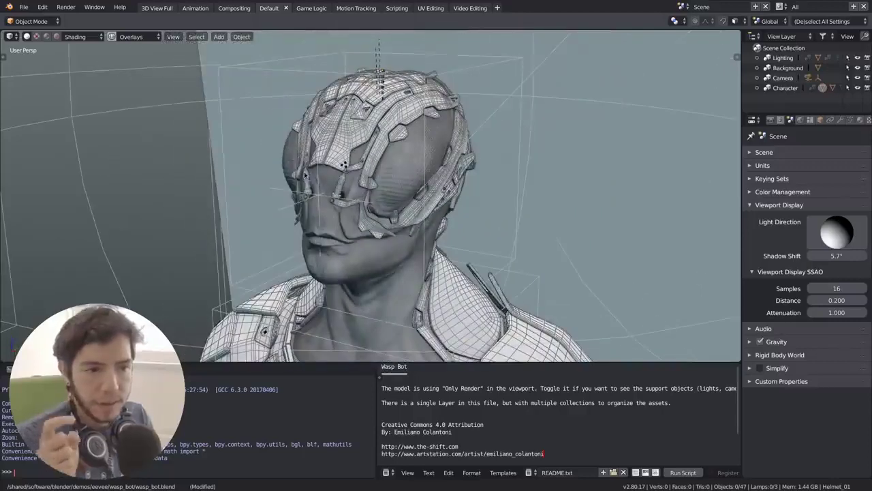
Toggle the overlays off and on, untick Cavity, and browse the matcap choices
{"action": "left_click", "coordinate": [112, 37]}
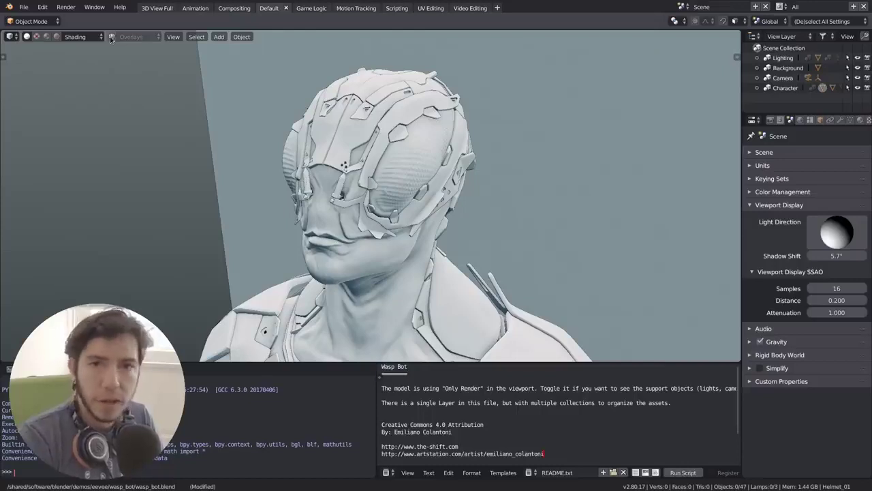
{"action": "left_click", "coordinate": [112, 37]}
{"action": "left_click", "coordinate": [75, 37]}
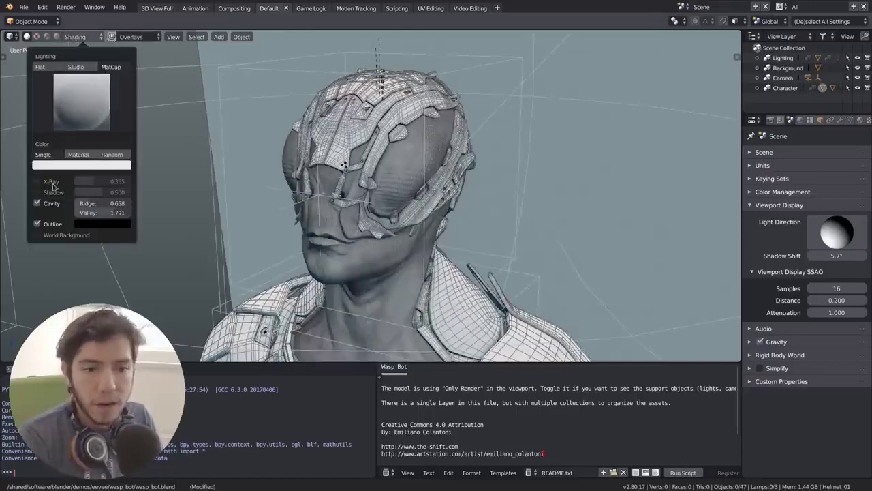
{"action": "left_click", "coordinate": [54, 204]}
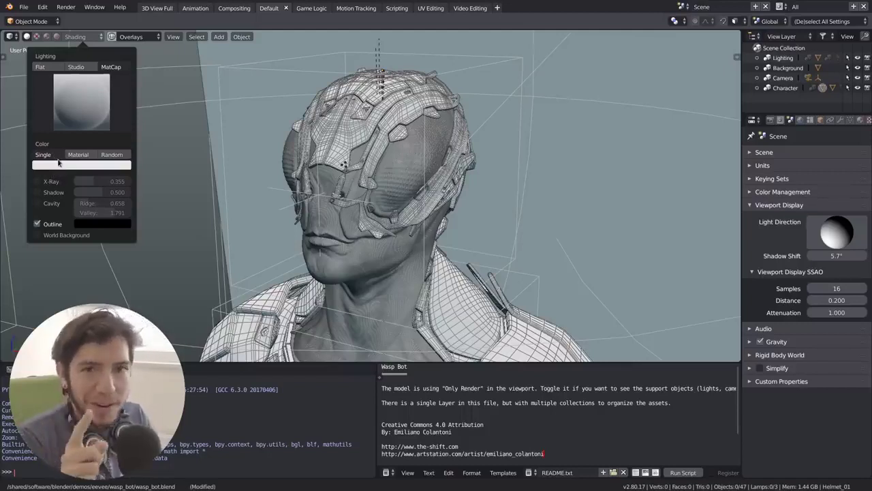
{"action": "left_click", "coordinate": [82, 119]}
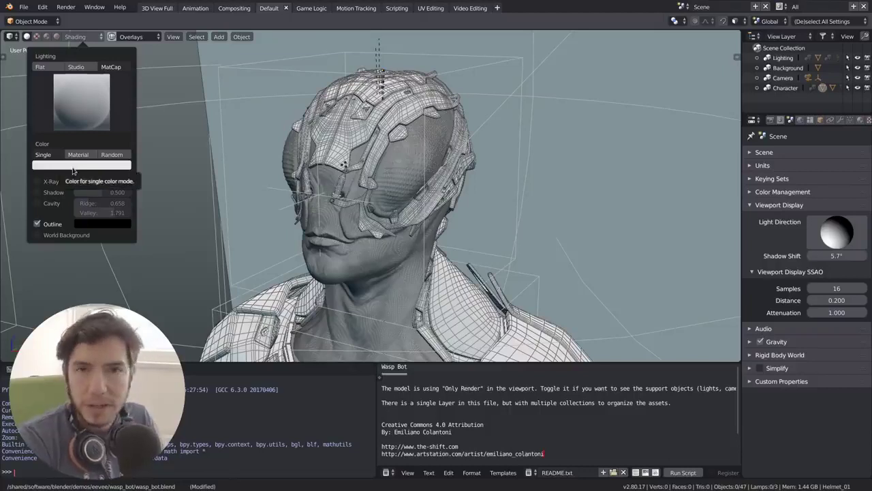
Hide overlays, try Material color, then set viewport Color to Random and orbit the head
{"action": "left_click", "coordinate": [111, 37]}
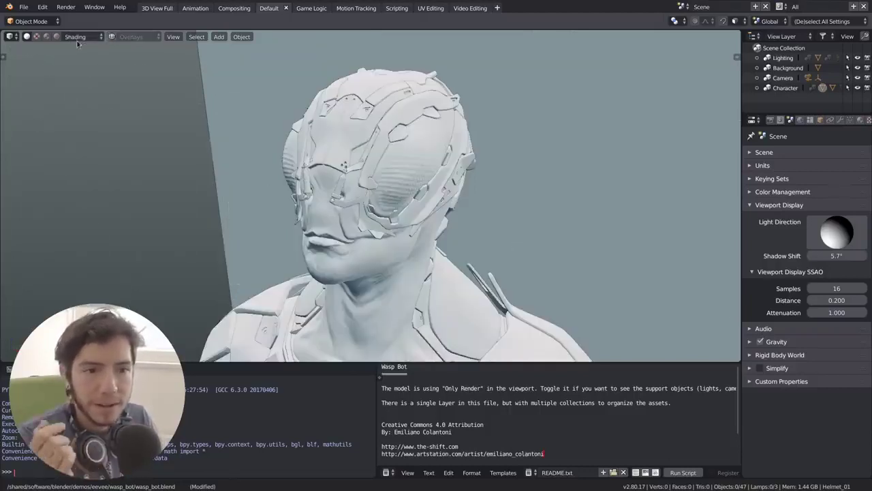
{"action": "left_click", "coordinate": [78, 38]}
{"action": "left_click", "coordinate": [83, 155]}
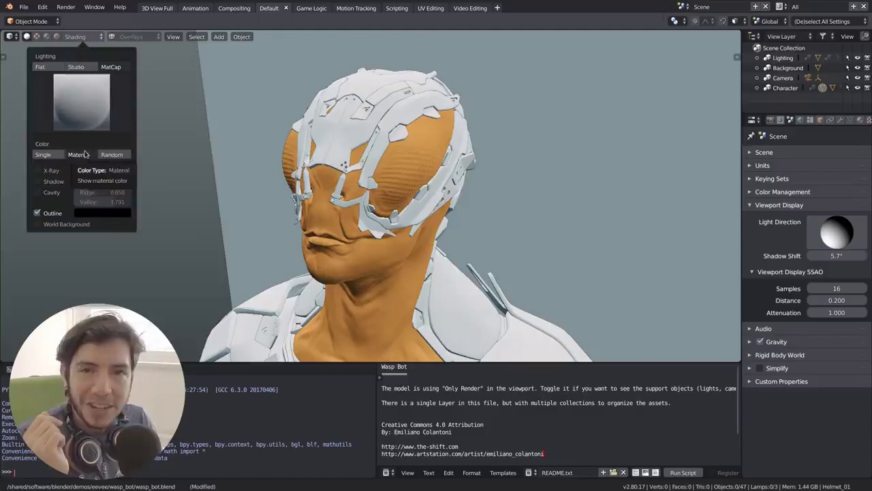
{"action": "middle_click_drag", "start_coordinate": [286, 197], "coordinate": [358, 200]}
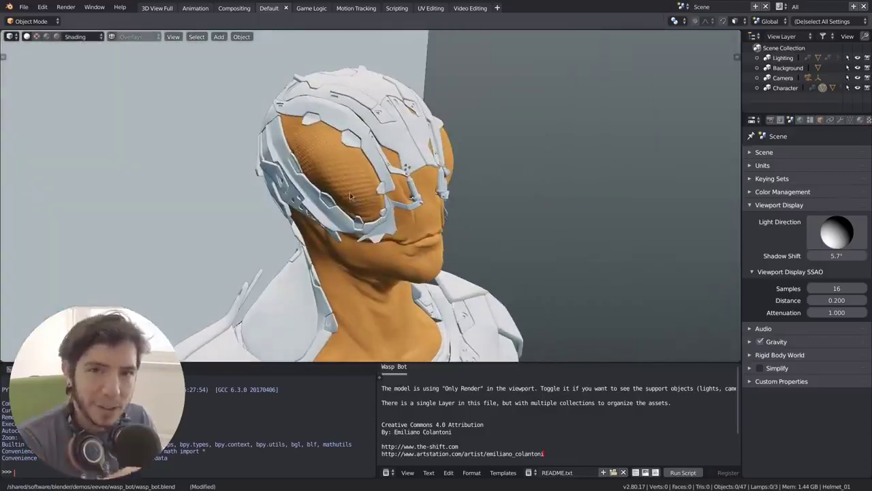
{"action": "left_click", "coordinate": [84, 39]}
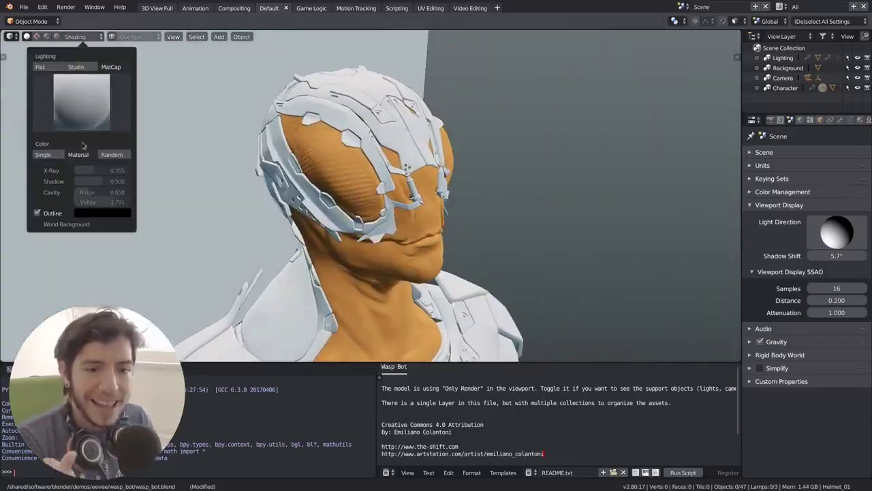
{"action": "left_click", "coordinate": [109, 155]}
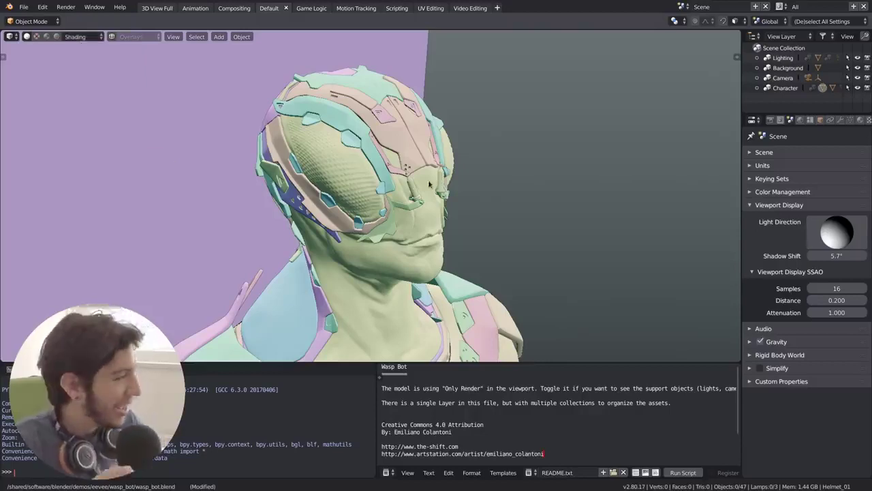
{"action": "middle_click_drag", "start_coordinate": [529, 223], "coordinate": [408, 204]}
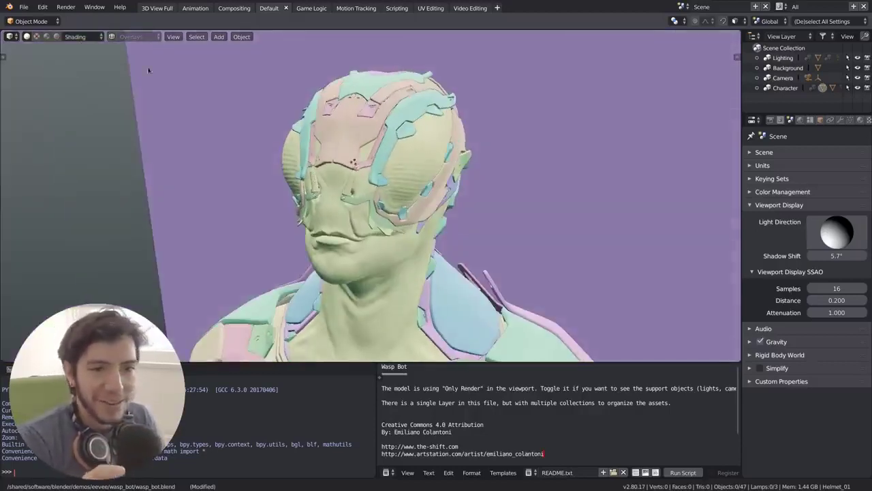
Apply the dark rim-lit matcap and orbit to frontal and angled views of the head
{"action": "left_click", "coordinate": [80, 37]}
{"action": "left_click", "coordinate": [111, 67]}
{"action": "left_click", "coordinate": [75, 107]}
{"action": "left_click", "coordinate": [105, 215]}
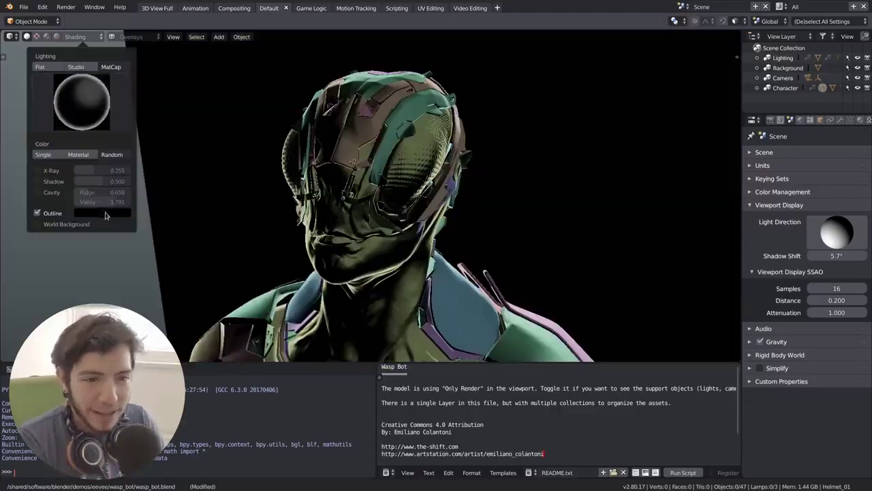
{"action": "middle_click_drag", "start_coordinate": [449, 210], "coordinate": [409, 204]}
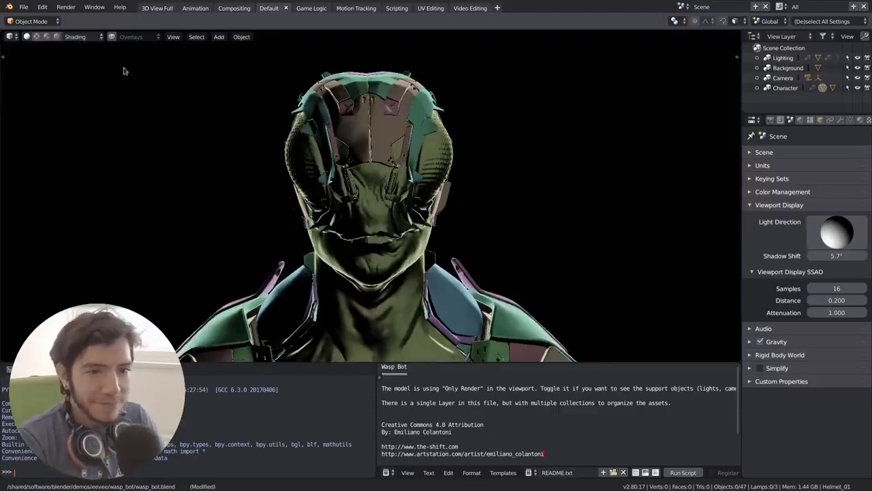
{"action": "left_click", "coordinate": [79, 37]}
{"action": "left_click", "coordinate": [72, 122]}
{"action": "middle_click_drag", "start_coordinate": [513, 196], "coordinate": [380, 189]}
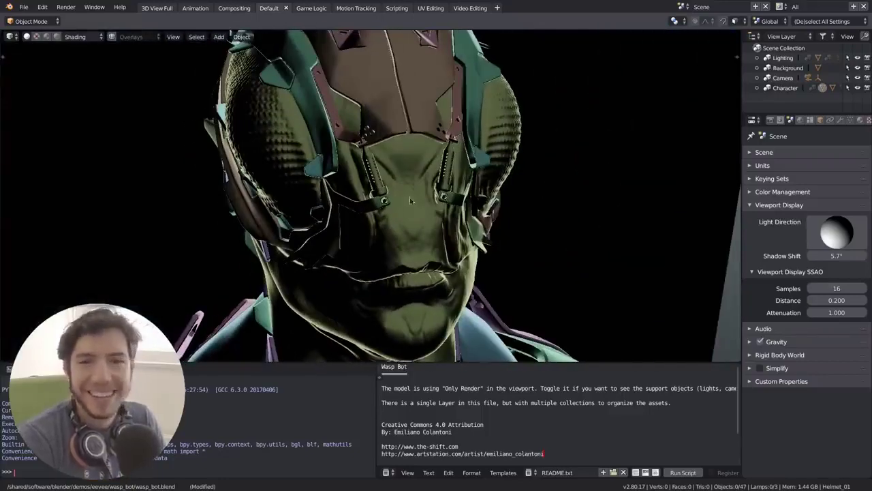
Set viewport Color to Single, briefly trying Material before returning to Single
{"action": "left_click", "coordinate": [79, 36]}
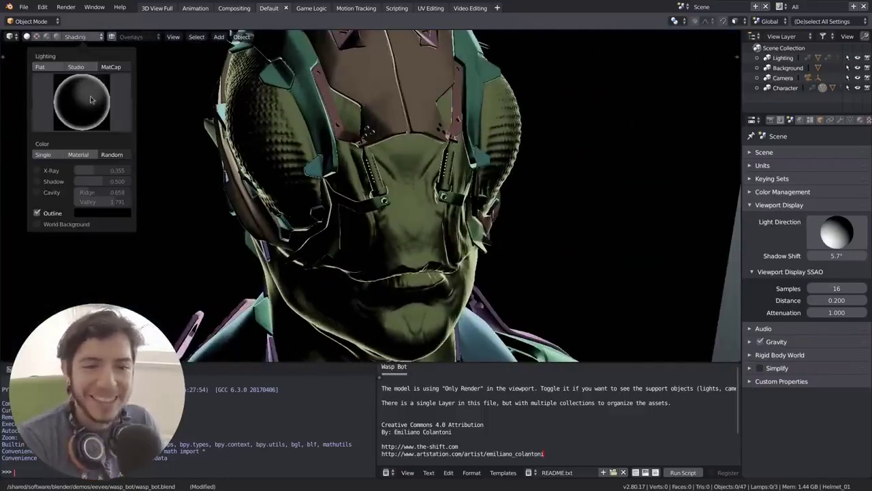
{"action": "left_click", "coordinate": [43, 154]}
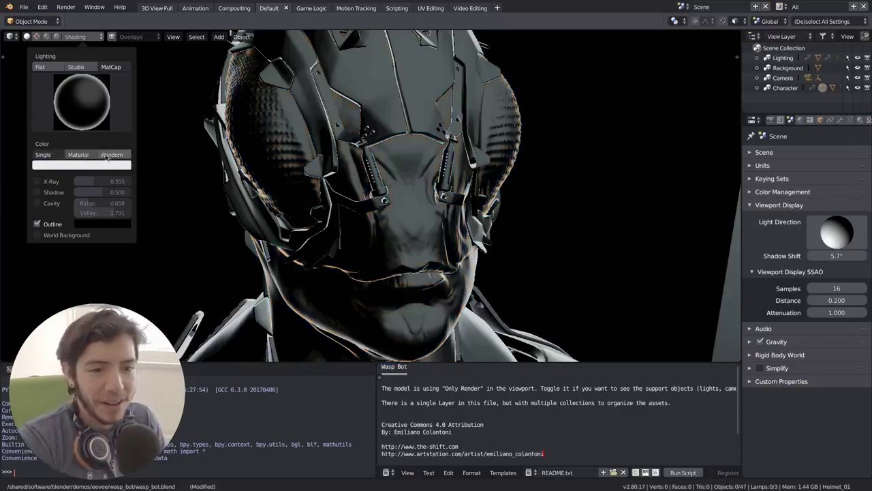
{"action": "left_click", "coordinate": [79, 155]}
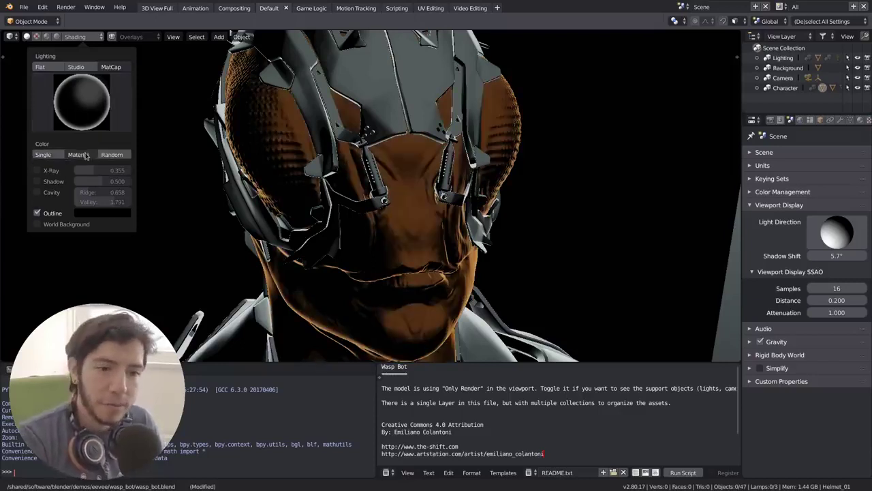
{"action": "left_click", "coordinate": [43, 155]}
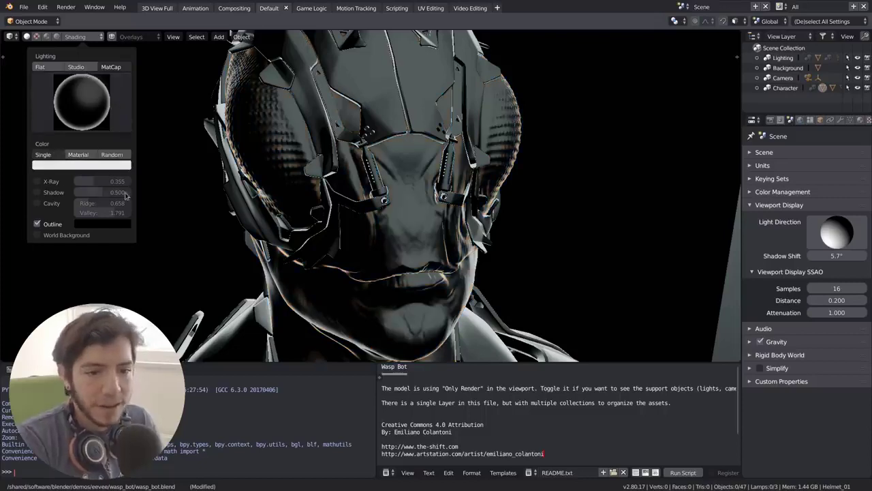
{"action": "scroll", "coordinate": [458, 212], "scroll_direction": "down", "scroll_amount": 5}
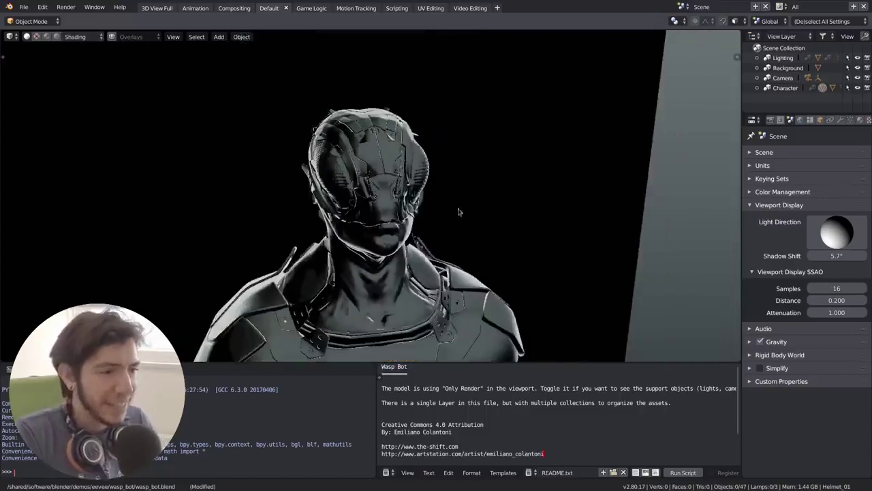
{"action": "middle_click_drag", "start_coordinate": [459, 212], "coordinate": [328, 235]}
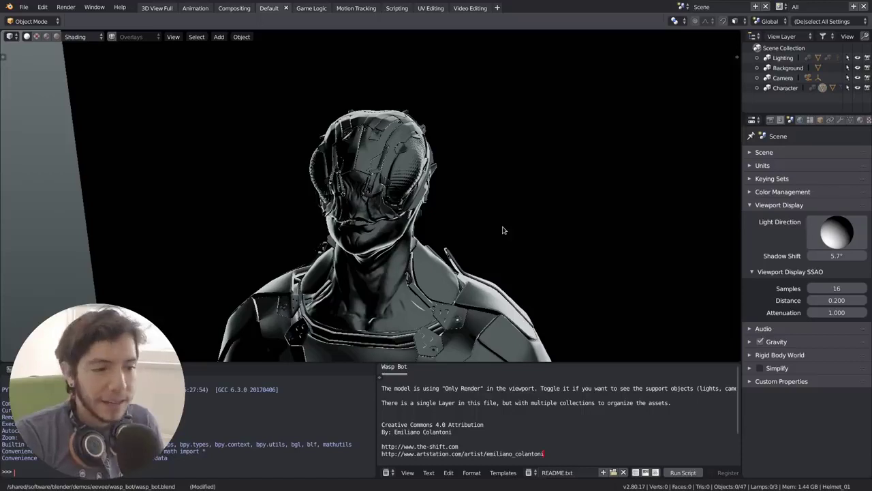
{"action": "left_click", "coordinate": [101, 38]}
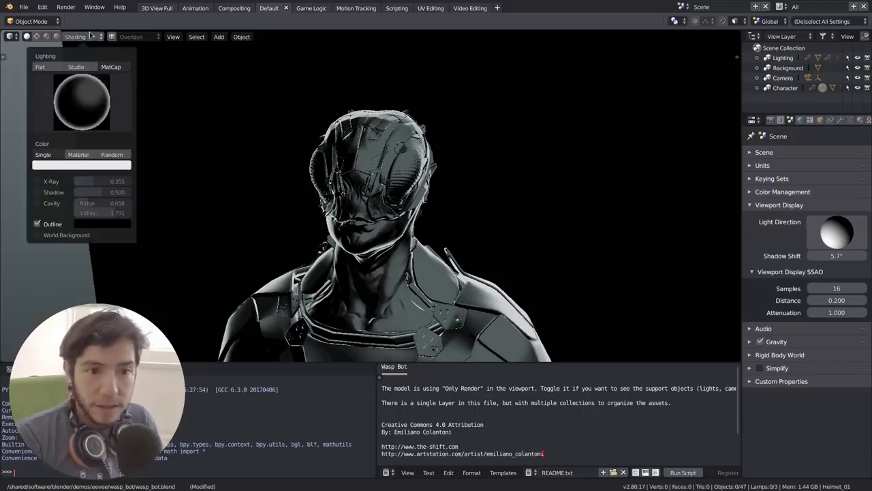
{"action": "left_click", "coordinate": [45, 68]}
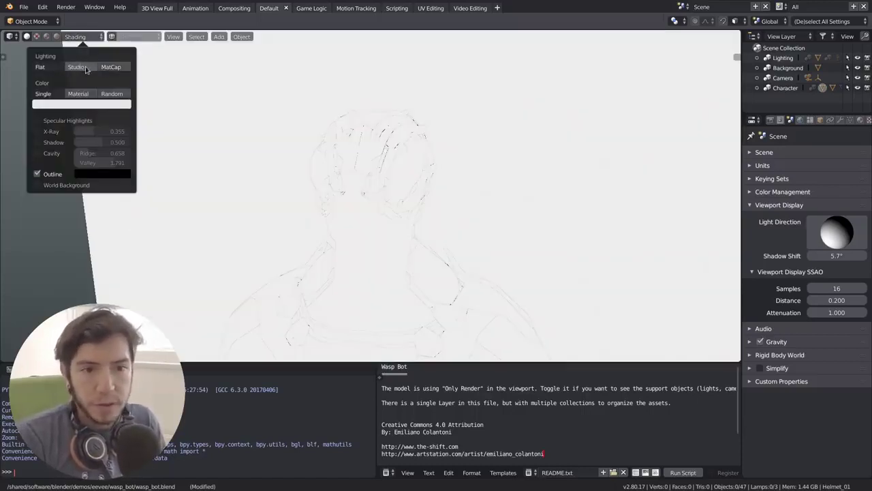
{"action": "left_click", "coordinate": [76, 67]}
{"action": "left_click", "coordinate": [82, 90]}
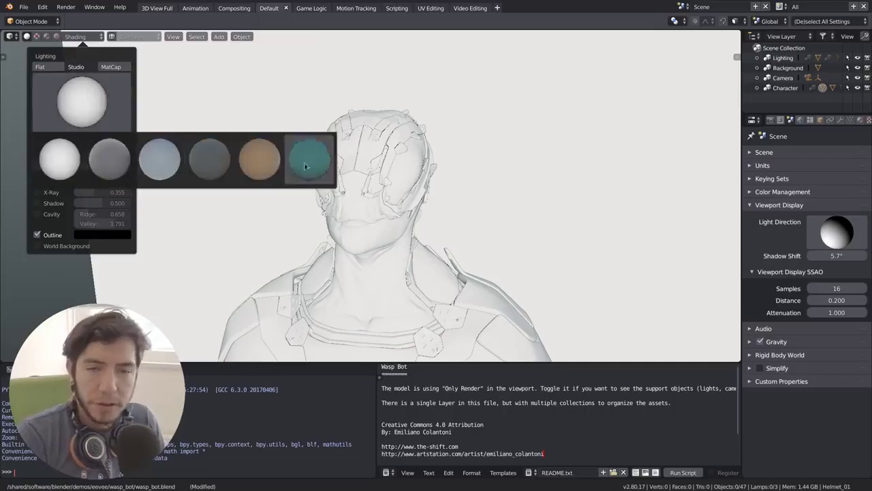
{"action": "left_click", "coordinate": [54, 37]}
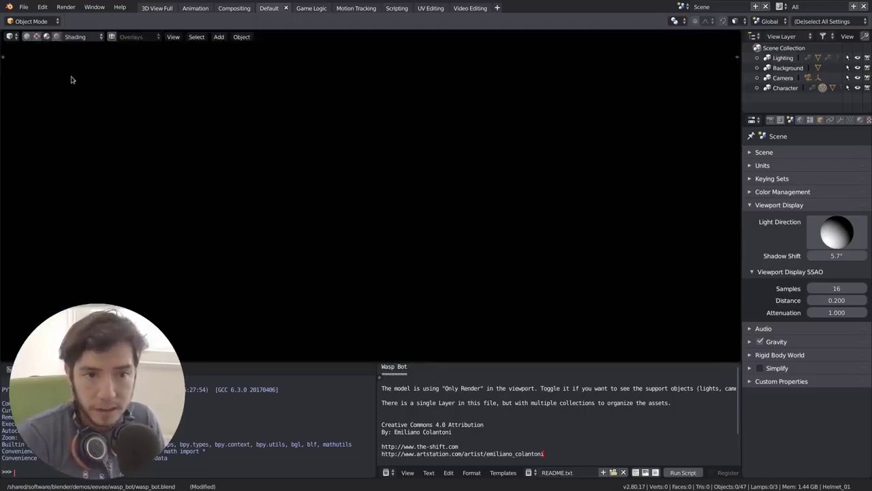
{"action": "left_click", "coordinate": [78, 39]}
{"action": "left_click", "coordinate": [108, 147]}
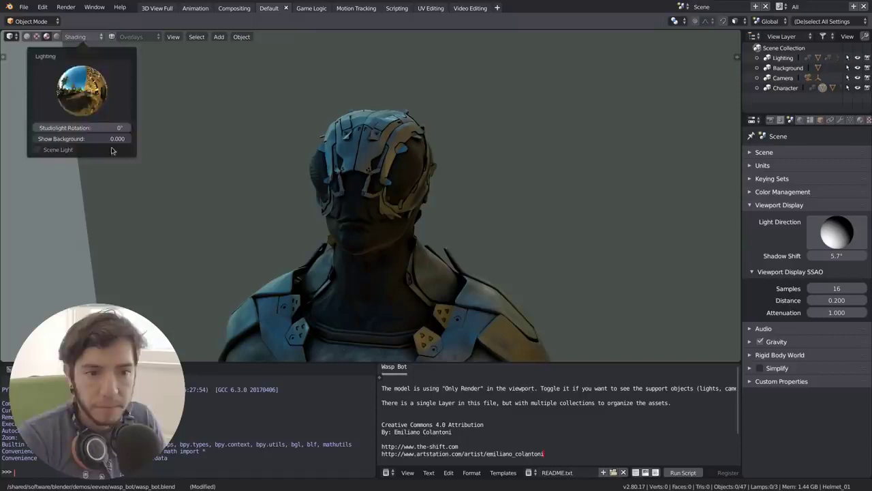
{"action": "left_click", "coordinate": [29, 38]}
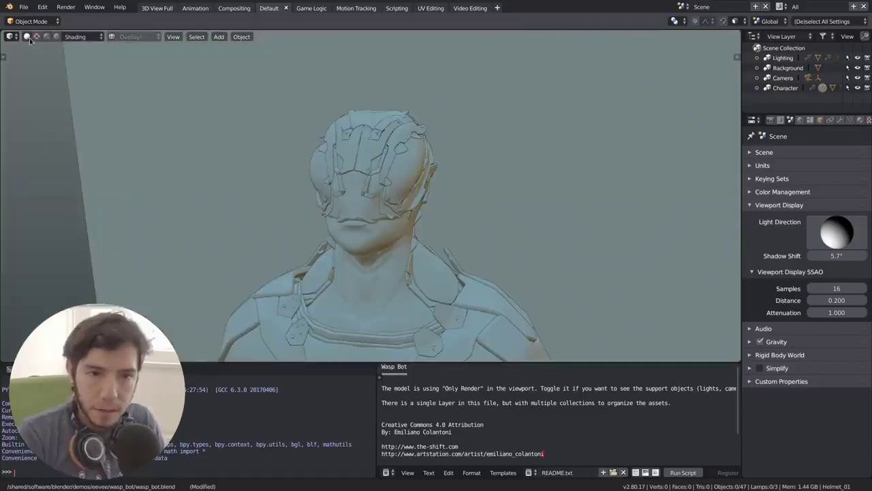
{"action": "left_click", "coordinate": [80, 38]}
{"action": "left_click", "coordinate": [111, 67]}
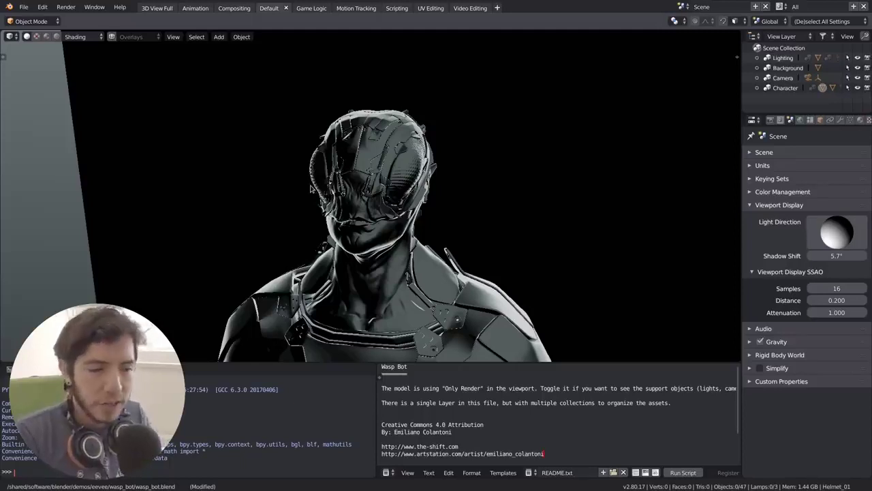
{"action": "middle_click_drag", "start_coordinate": [314, 175], "coordinate": [371, 183]}
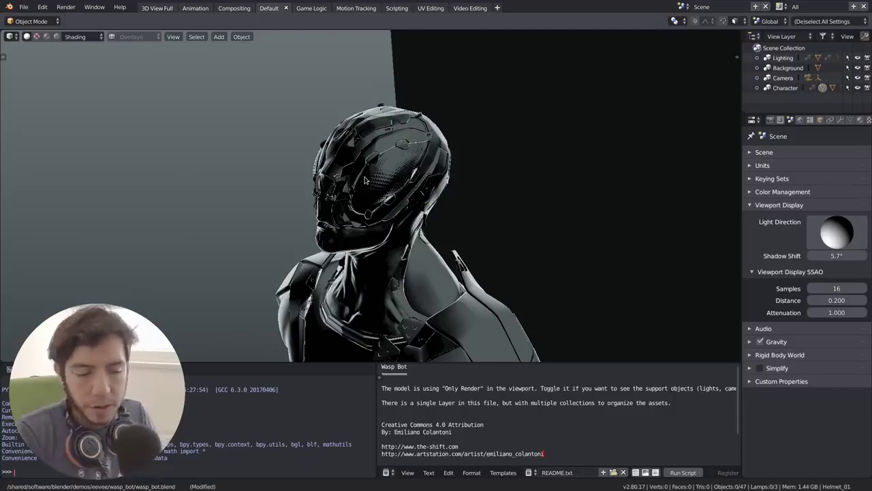
In the file manager, navigate from 2.80 into datafiles > studiolights, peeking into world
{"action": "key", "text": "super"}
{"action": "left_click", "coordinate": [486, 166]}
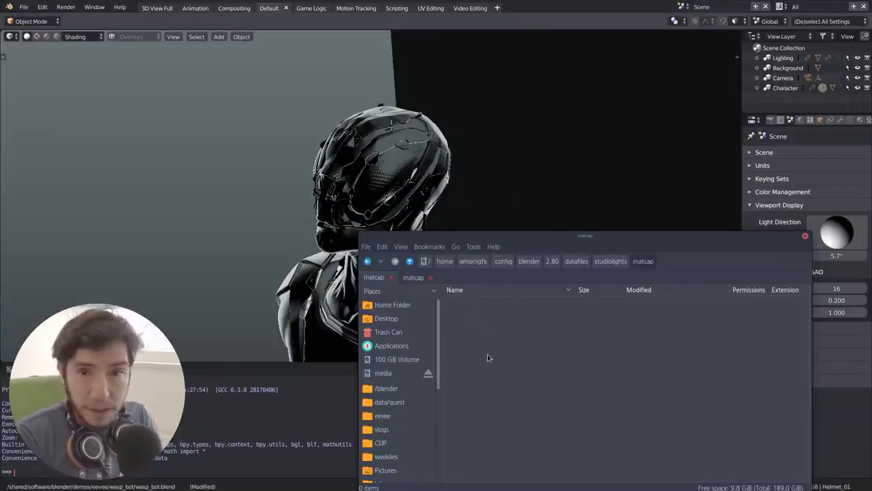
{"action": "left_click", "coordinate": [552, 261]}
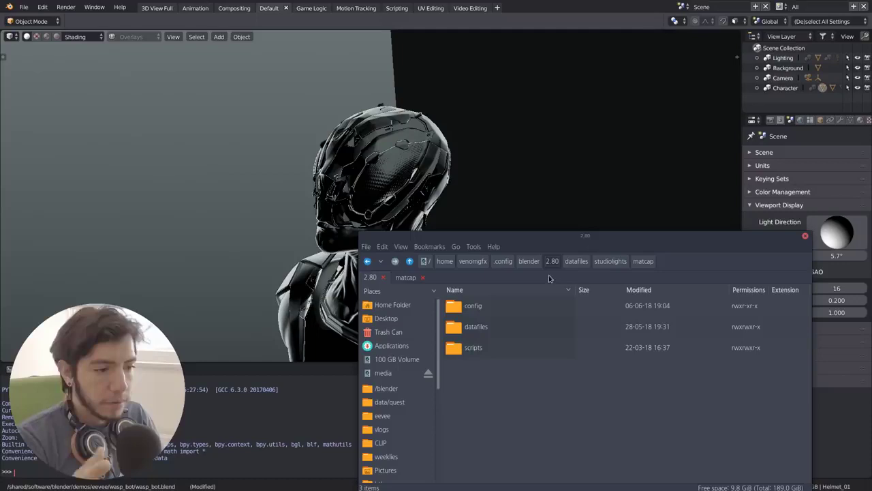
{"action": "left_click", "coordinate": [585, 264]}
{"action": "left_click", "coordinate": [610, 262]}
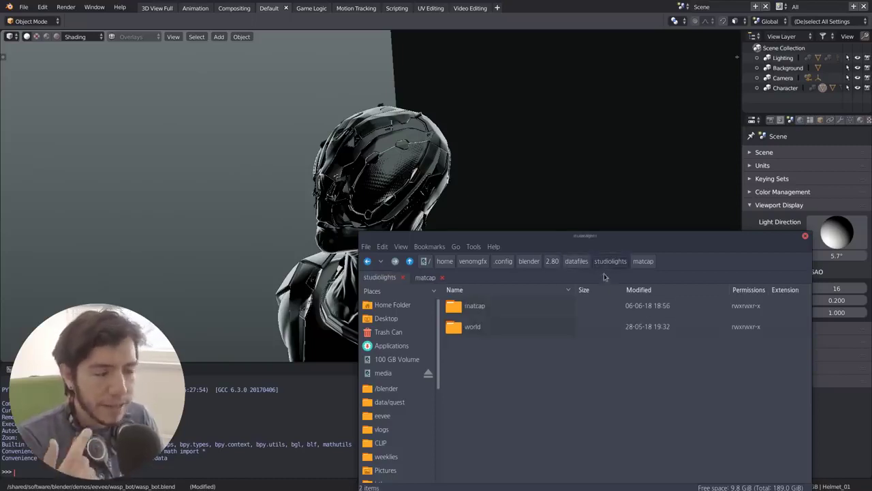
{"action": "left_click", "coordinate": [497, 334]}
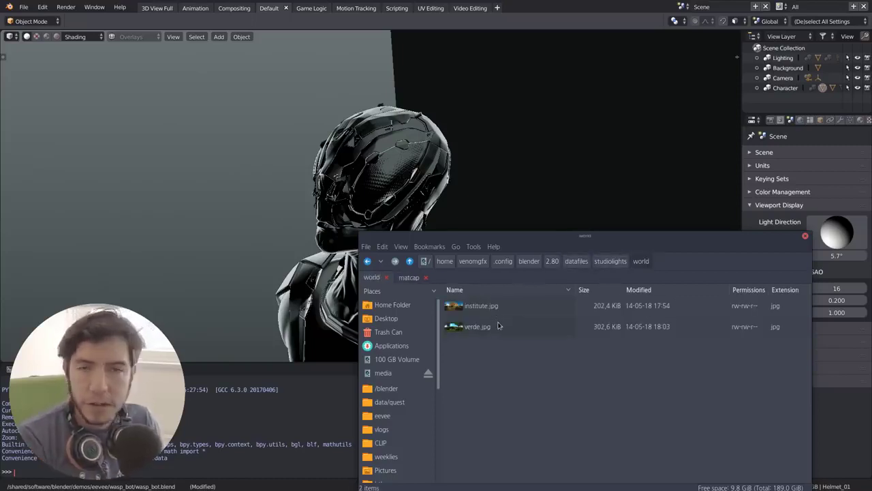
{"action": "left_click", "coordinate": [608, 262]}
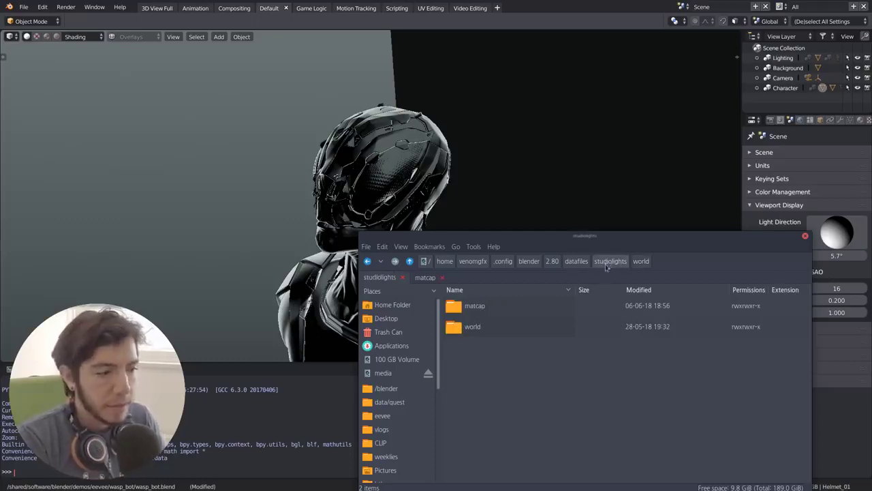
Select the matcap folder and open it, finding it empty
{"action": "left_click", "coordinate": [500, 306]}
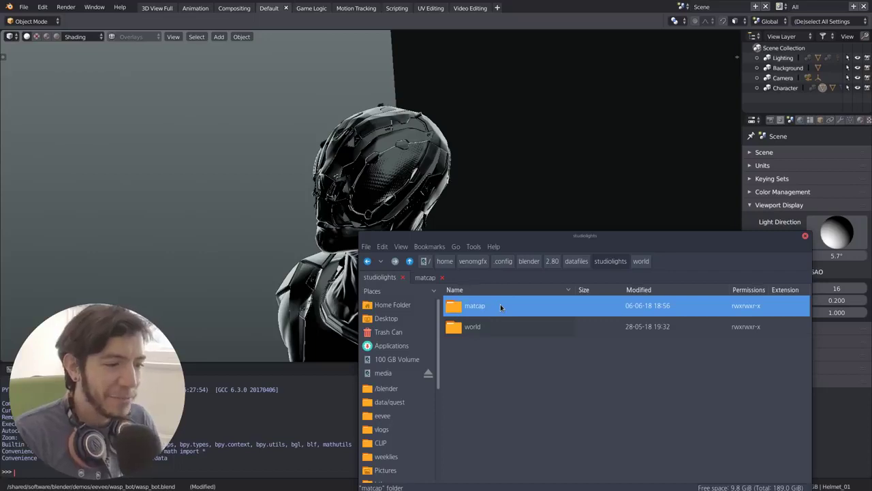
{"action": "key", "text": "F2"}
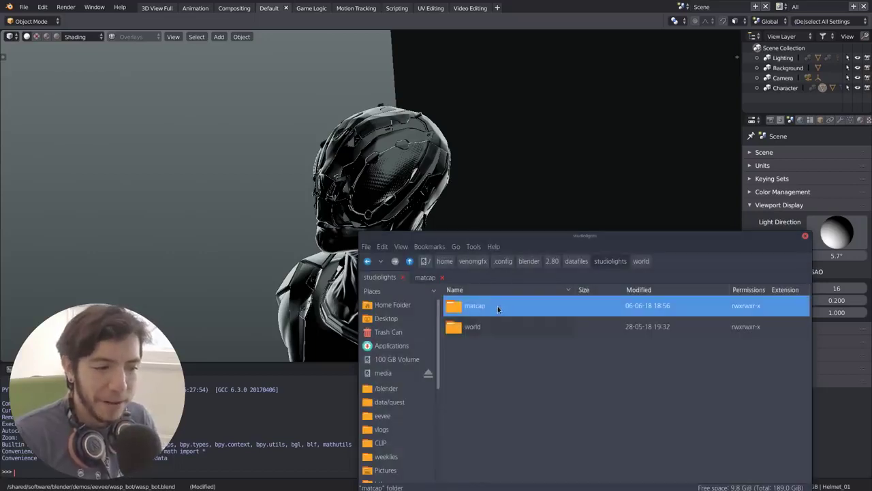
{"action": "double_click", "coordinate": [498, 306]}
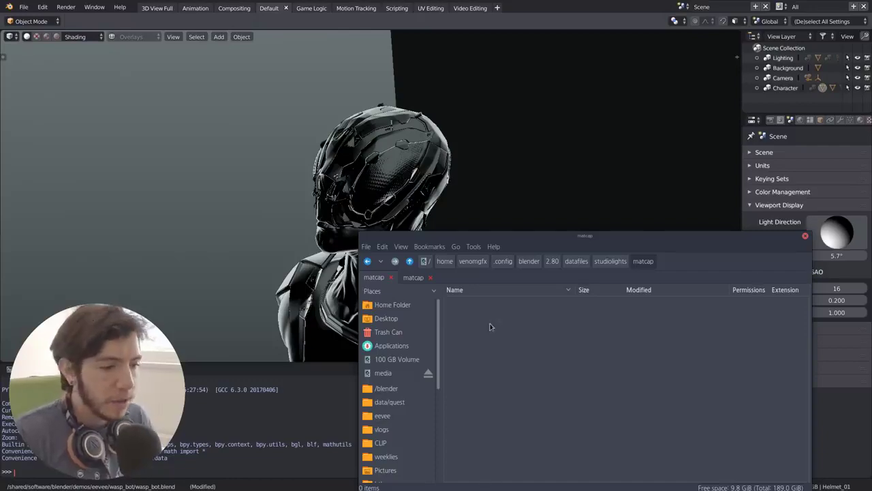
{"action": "key", "text": "super"}
In Chrome, browse the Matcap Generator and Blend Swap pages and show the generator3.jpg sphere
{"action": "left_click", "coordinate": [321, 177]}
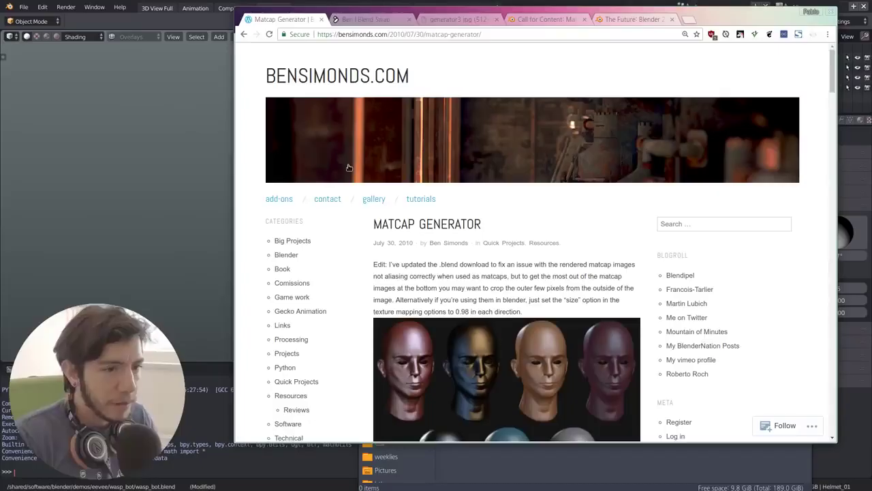
{"action": "scroll", "coordinate": [537, 225], "scroll_direction": "down", "scroll_amount": 4}
{"action": "scroll", "coordinate": [470, 158], "scroll_direction": "up", "scroll_amount": 3}
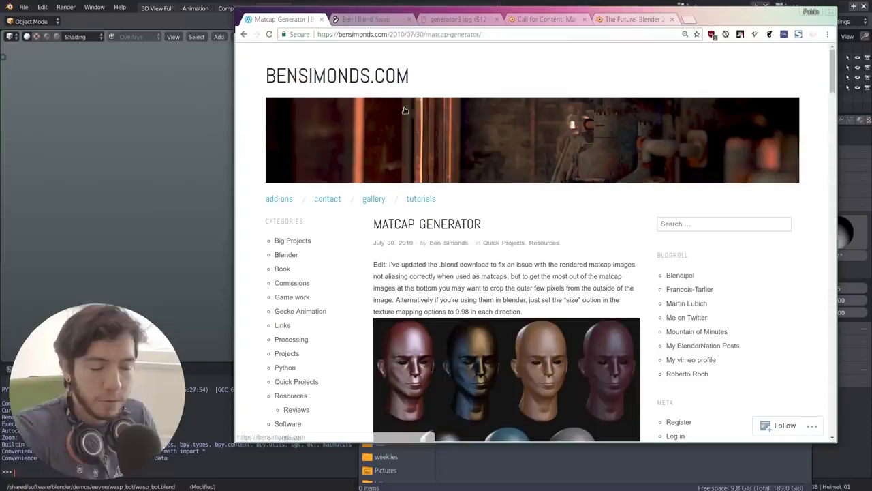
{"action": "scroll", "coordinate": [485, 189], "scroll_direction": "down", "scroll_amount": 15}
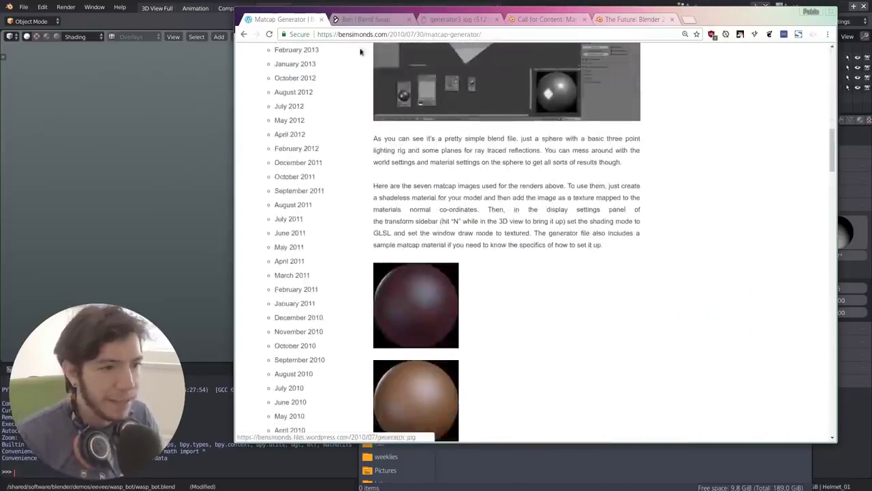
{"action": "left_click", "coordinate": [354, 20]}
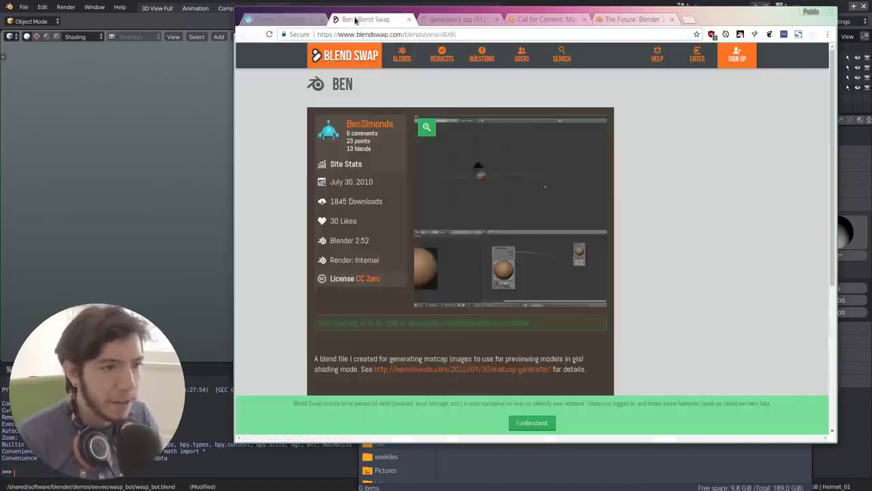
{"action": "left_click", "coordinate": [310, 19]}
{"action": "scroll", "coordinate": [551, 239], "scroll_direction": "down", "scroll_amount": 6}
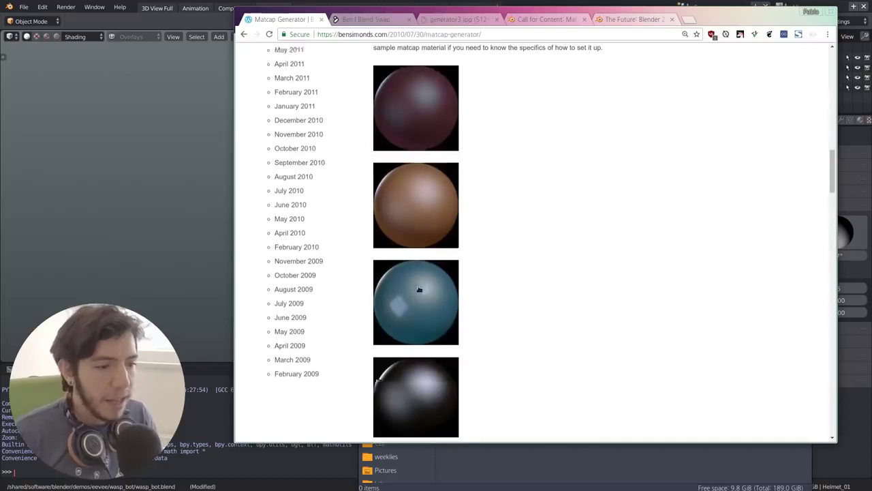
{"action": "left_click", "coordinate": [453, 19]}
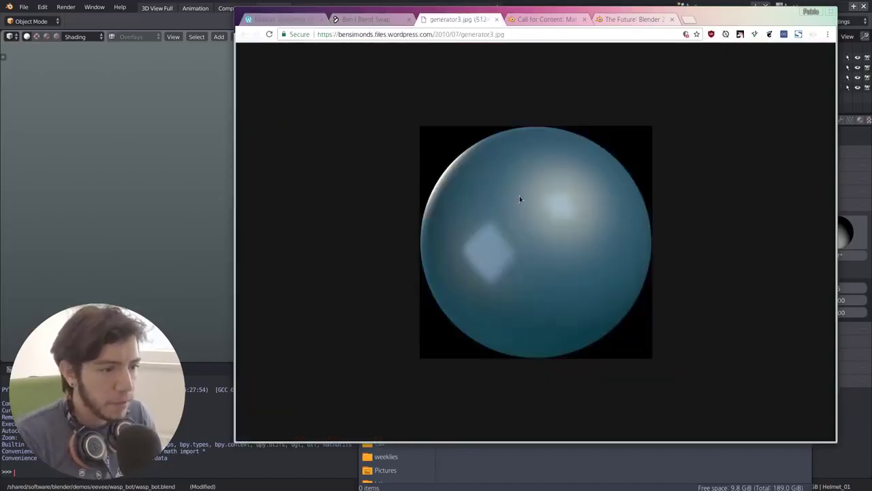
Copy generator3.jpg into the studiolights/matcap folder and return to Blender
{"action": "left_click", "coordinate": [511, 466]}
{"action": "left_click", "coordinate": [418, 279]}
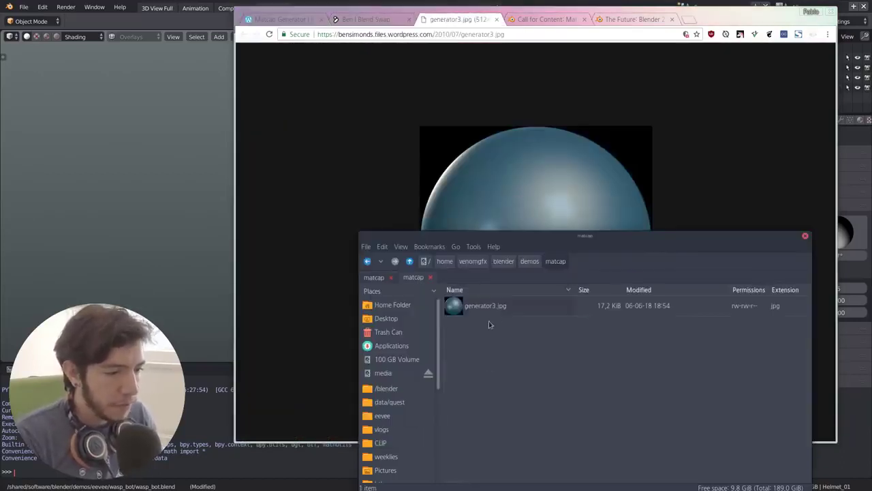
{"action": "left_click", "coordinate": [500, 310]}
{"action": "key", "text": "ctrl+c"}
{"action": "left_click", "coordinate": [374, 278]}
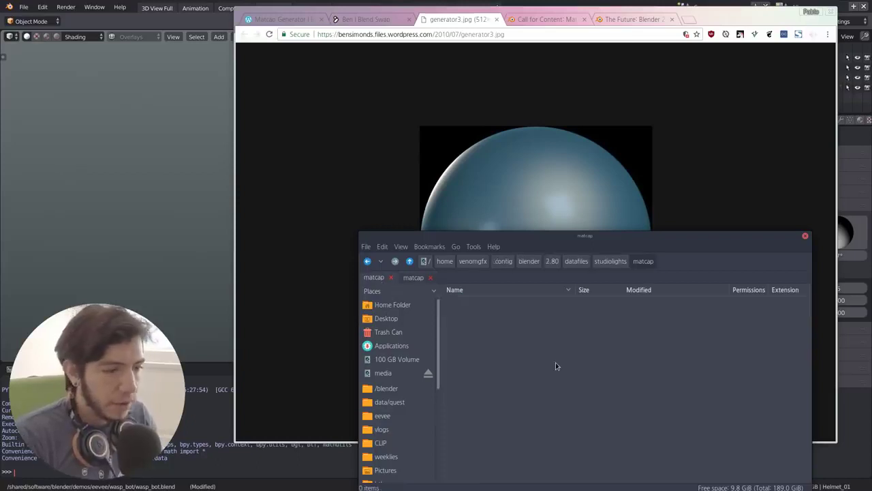
{"action": "key", "text": "ctrl+v"}
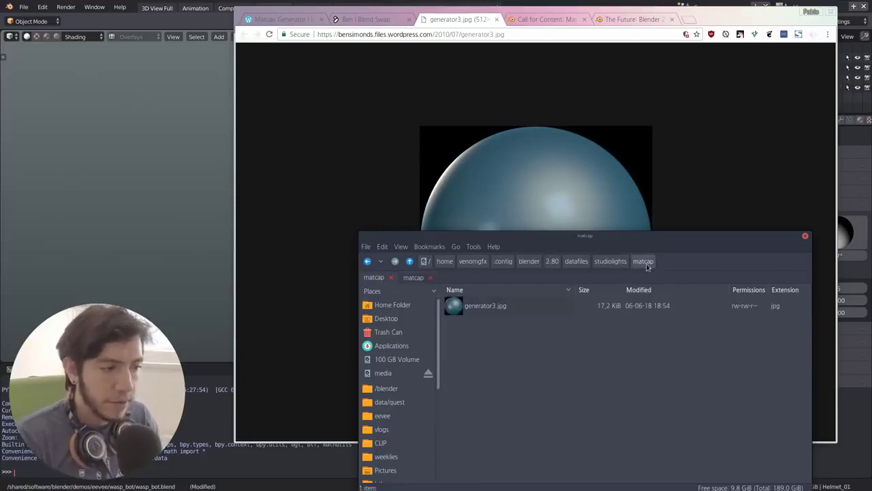
{"action": "key", "text": "alt+Tab"}
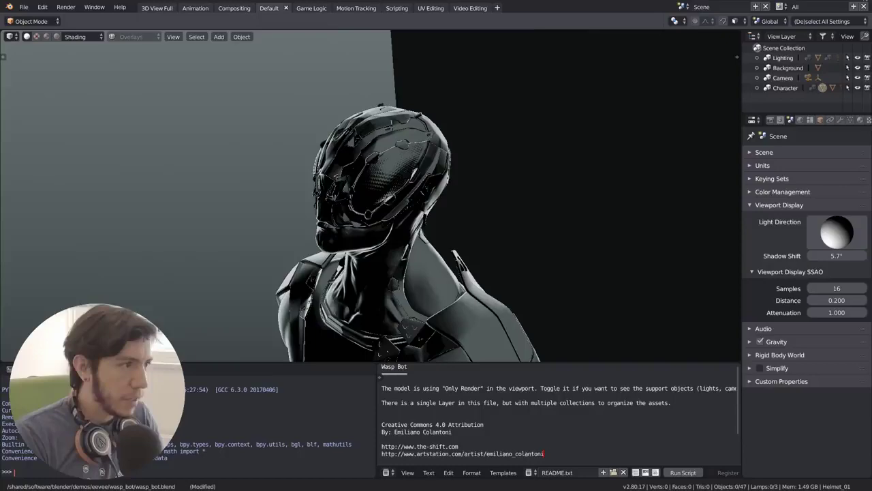
Restart Blender and reopen wasp_bot.blend from the recent files
{"action": "key", "text": "ctrl+q"}
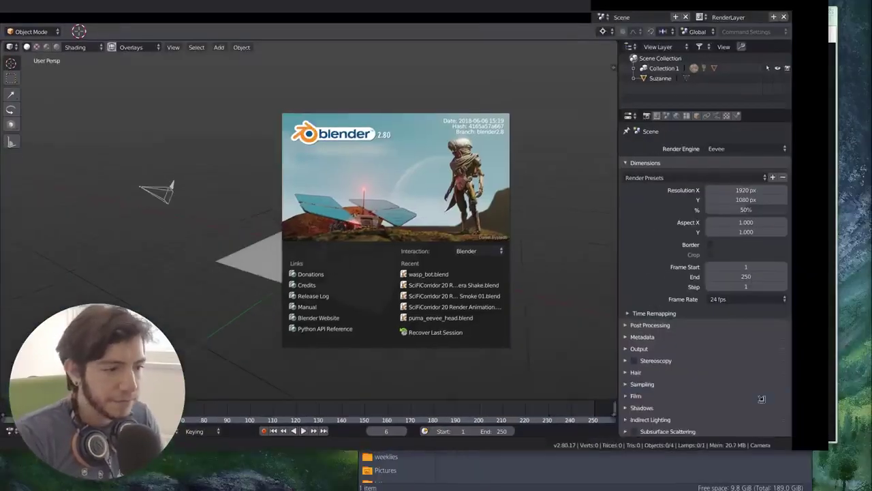
{"action": "left_click", "coordinate": [45, 68]}
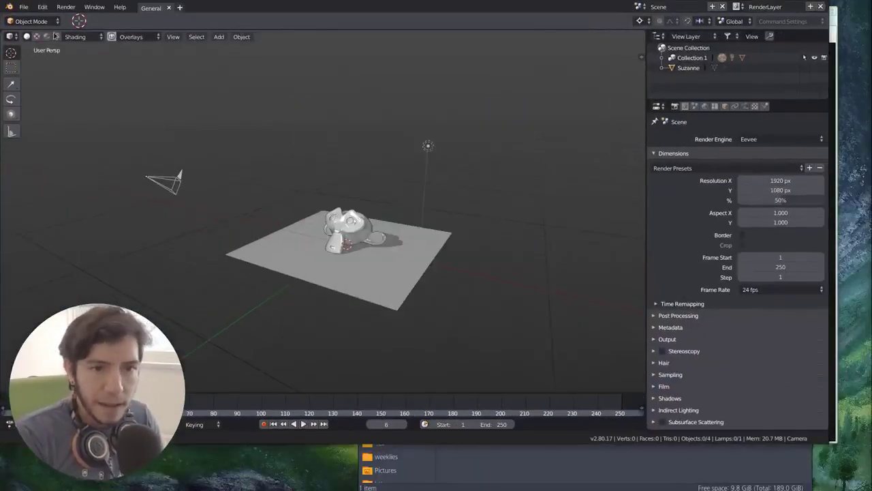
{"action": "key", "text": "ctrl+shift+o"}
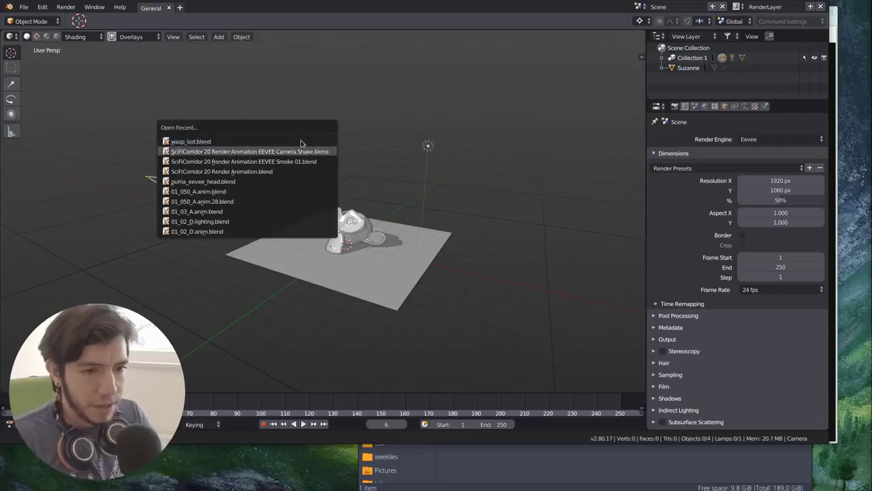
{"action": "left_click", "coordinate": [301, 141]}
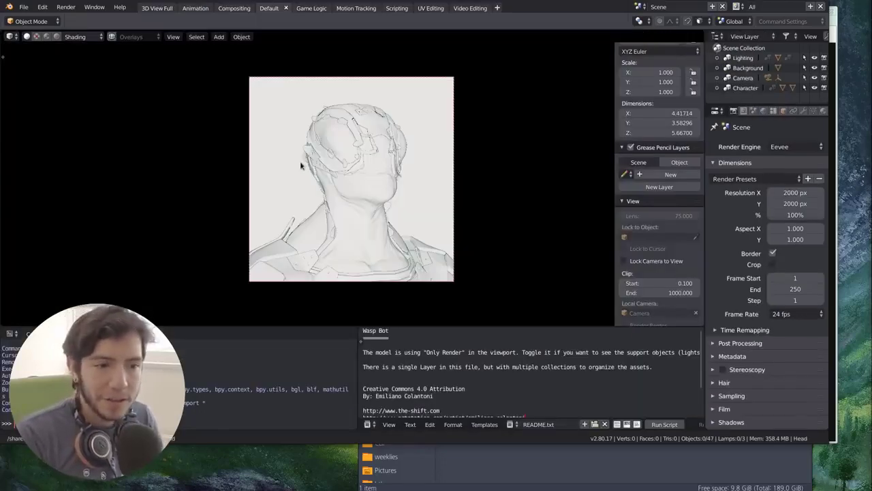
Set viewport lighting to MatCap with the new teal sphere and orbit the model
{"action": "left_click", "coordinate": [77, 38]}
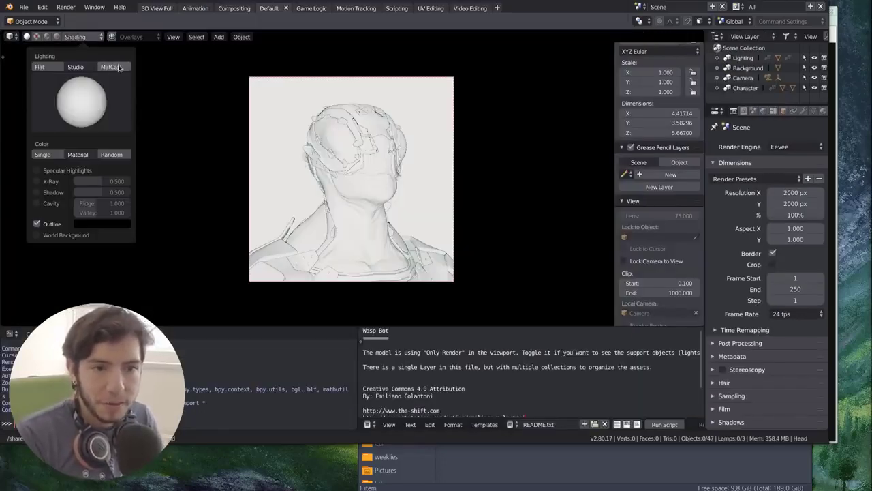
{"action": "left_click", "coordinate": [120, 66]}
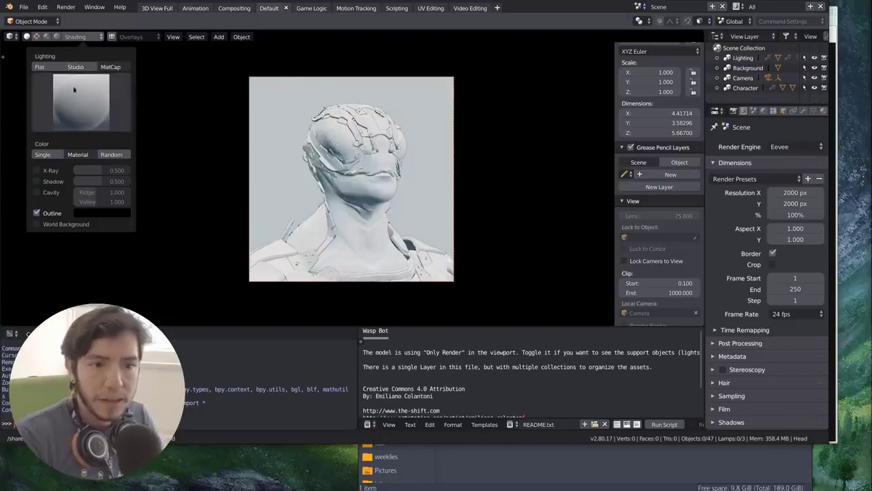
{"action": "left_click", "coordinate": [79, 93]}
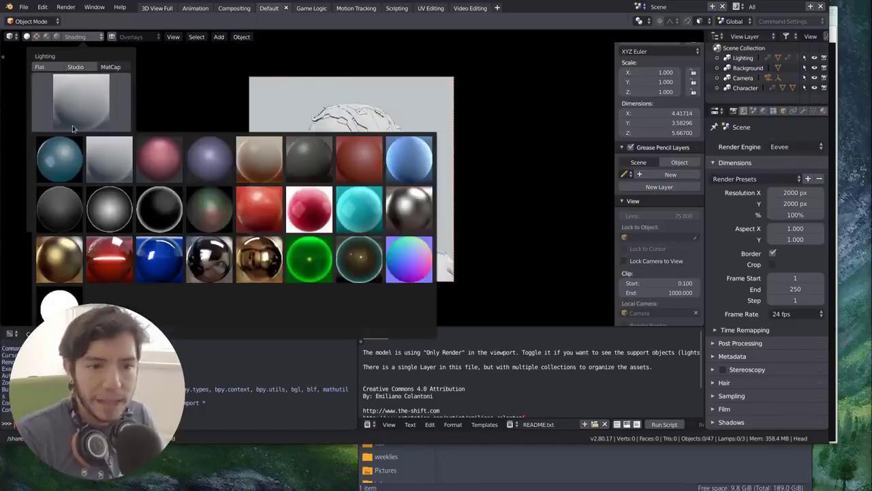
{"action": "left_click", "coordinate": [59, 158]}
{"action": "mouse_move", "coordinate": [409, 205]}
{"action": "middle_mouse_down"}
{"action": "mouse_move", "coordinate": [374, 215]}
{"action": "mouse_move", "coordinate": [401, 217]}
{"action": "mouse_move", "coordinate": [372, 216]}
{"action": "middle_mouse_up"}
{"action": "scroll", "coordinate": [394, 214], "scroll_direction": "down", "scroll_amount": 4}
Set Color to Random, enable X-Ray and lower its alpha, then turn X-Ray off
{"action": "left_click", "coordinate": [76, 36]}
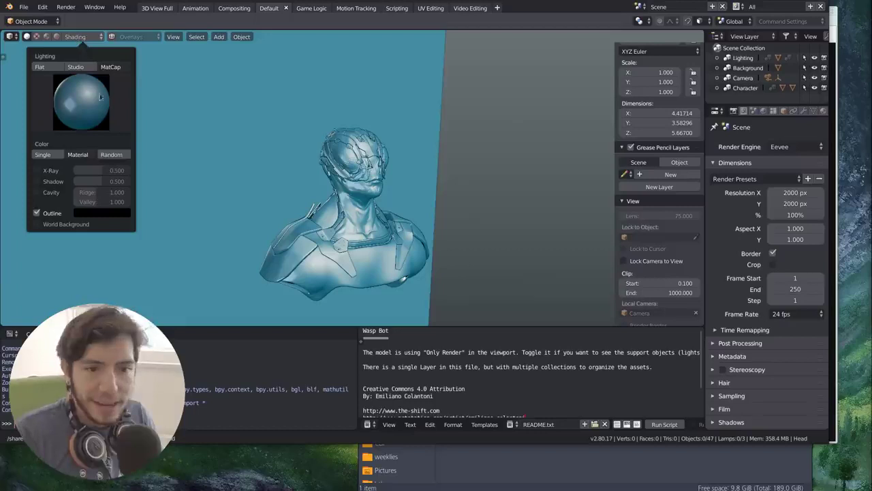
{"action": "left_click", "coordinate": [111, 155]}
{"action": "left_click", "coordinate": [45, 172]}
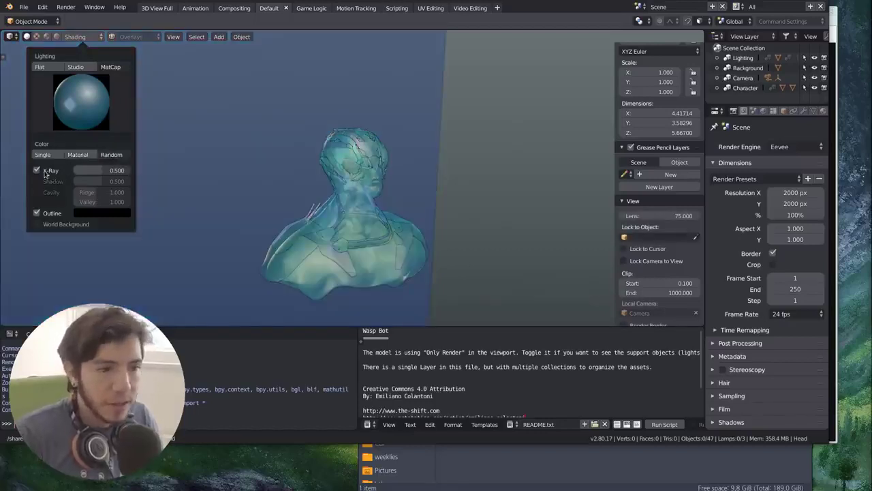
{"action": "mouse_move", "coordinate": [106, 172]}
{"action": "left_mouse_down"}
{"action": "mouse_move", "coordinate": [73, 172]}
{"action": "mouse_move", "coordinate": [131, 171]}
{"action": "mouse_move", "coordinate": [83, 170]}
{"action": "mouse_move", "coordinate": [117, 171]}
{"action": "left_mouse_up"}
{"action": "left_click", "coordinate": [77, 37]}
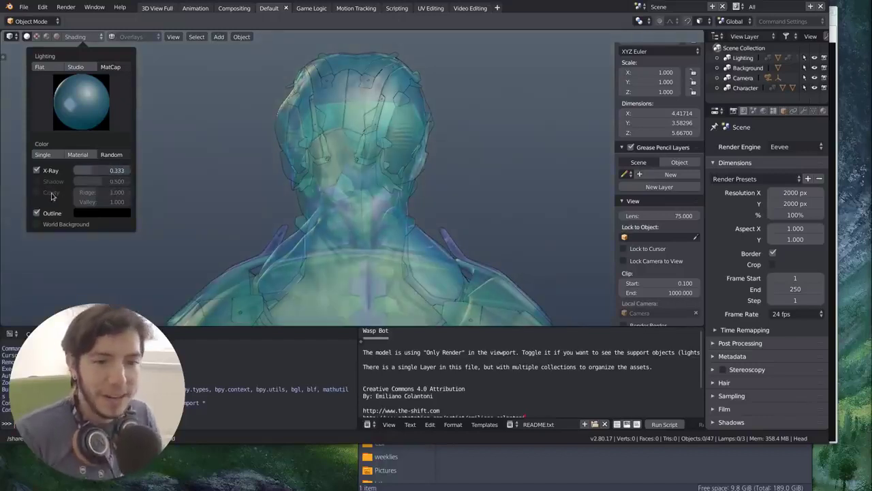
{"action": "left_click", "coordinate": [37, 170]}
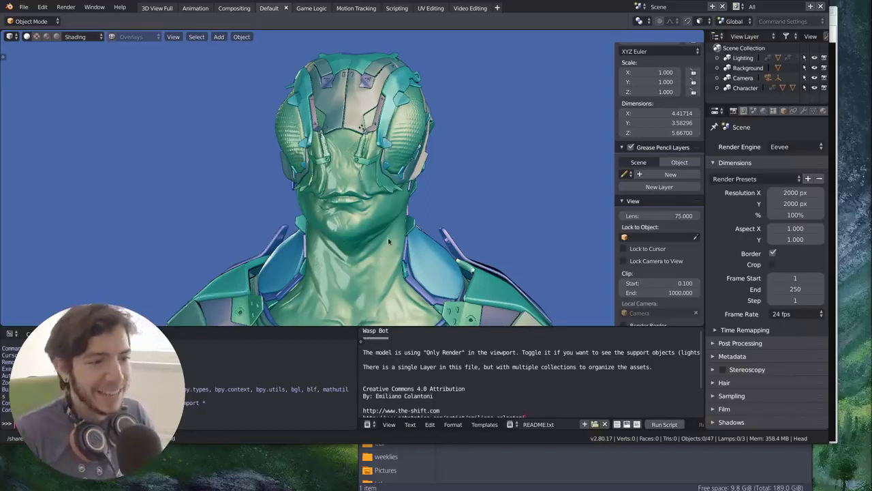
Apply the red-brown matcap to the Wasp Bot
{"action": "left_click", "coordinate": [75, 36]}
{"action": "left_click", "coordinate": [81, 102]}
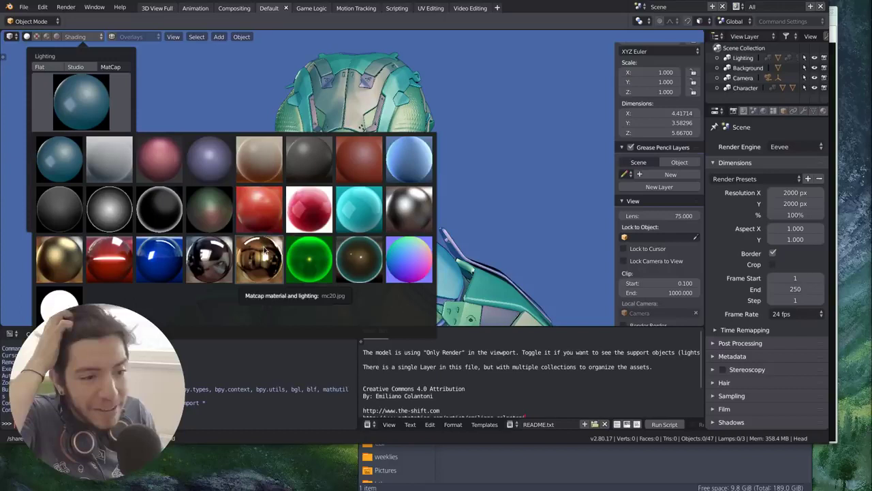
{"action": "left_click", "coordinate": [359, 158]}
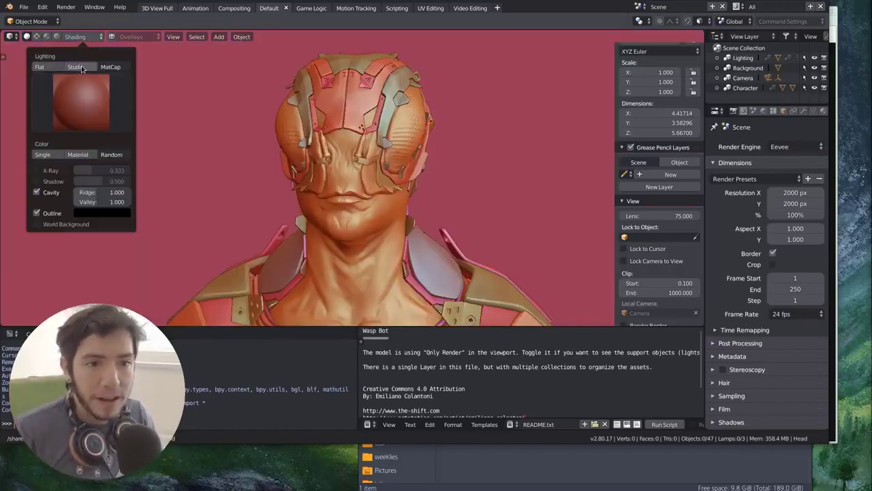
Give the Wasp Bot a single uniform colour, then try the light-grey matcap
{"action": "left_click", "coordinate": [43, 154]}
{"action": "middle_click_drag", "start_coordinate": [195, 158], "coordinate": [156, 160]}
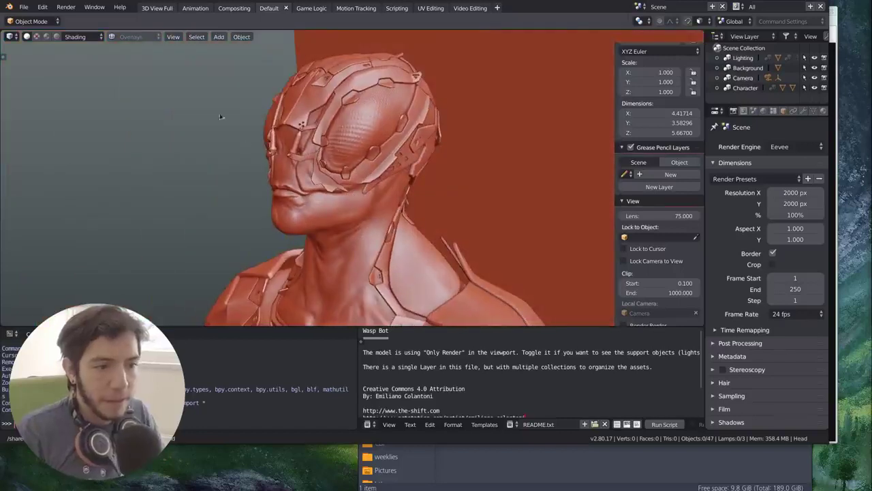
{"action": "left_click", "coordinate": [81, 37]}
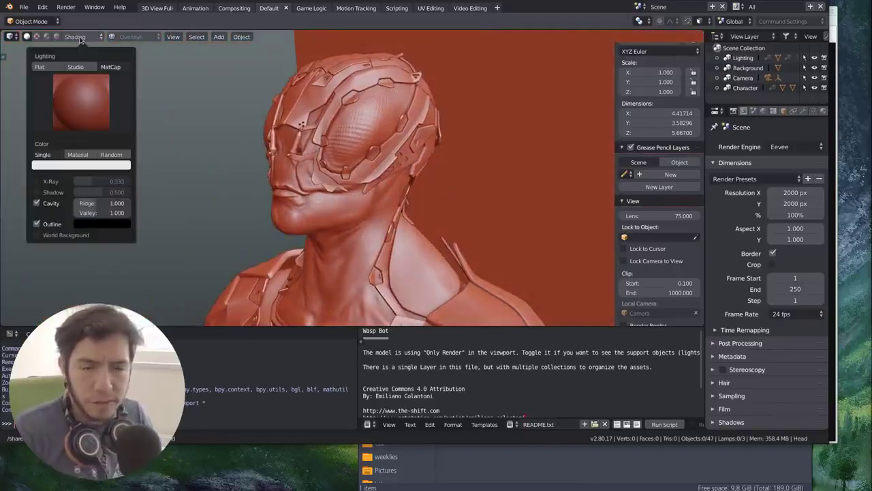
{"action": "left_click", "coordinate": [106, 94]}
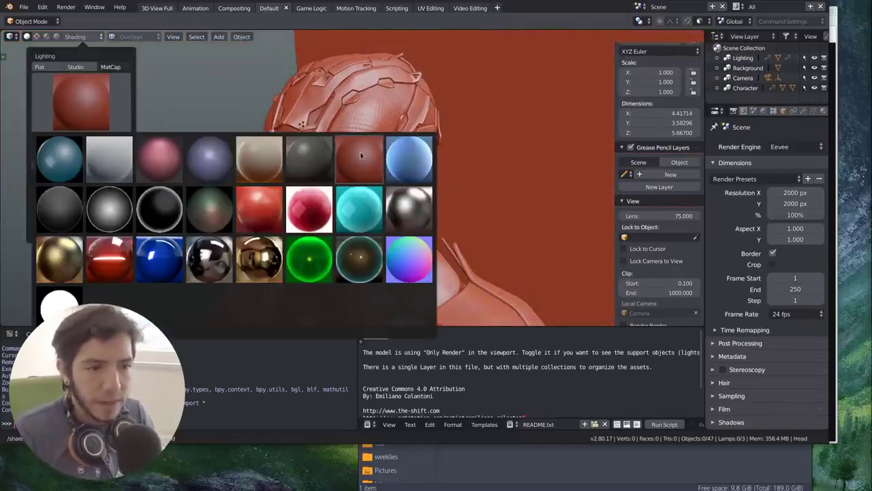
{"action": "left_click", "coordinate": [107, 159]}
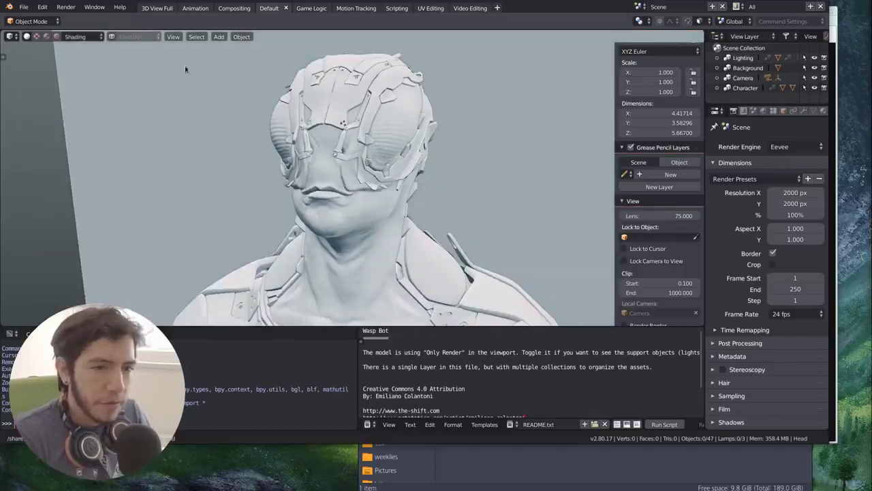
Apply the teal custom matcap and show the open-windows overview
{"action": "left_click", "coordinate": [80, 37]}
{"action": "left_click", "coordinate": [87, 111]}
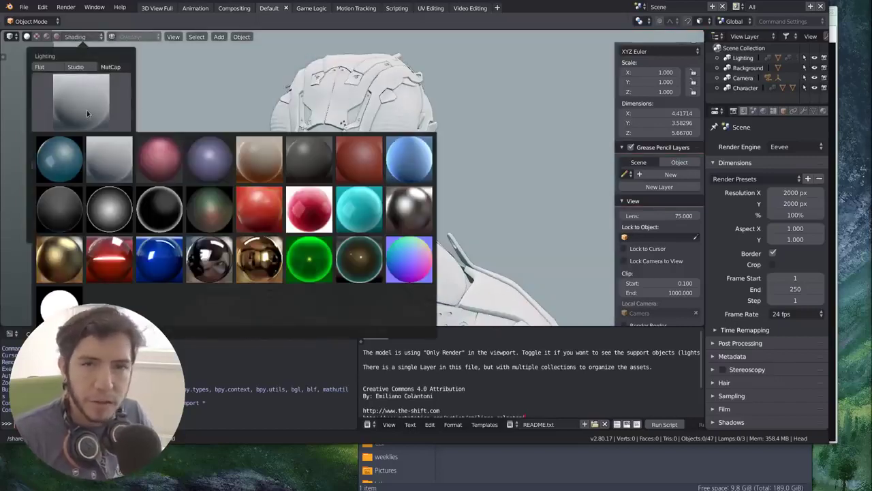
{"action": "left_click", "coordinate": [64, 153]}
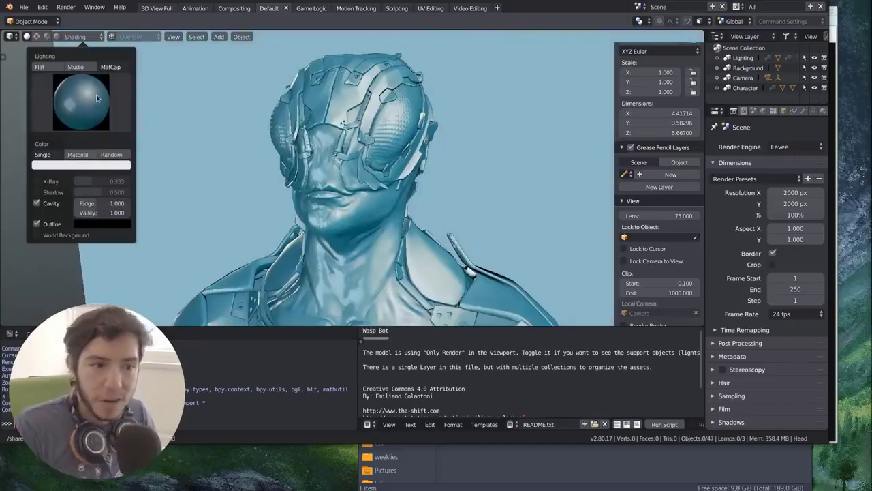
{"action": "key", "text": "super"}
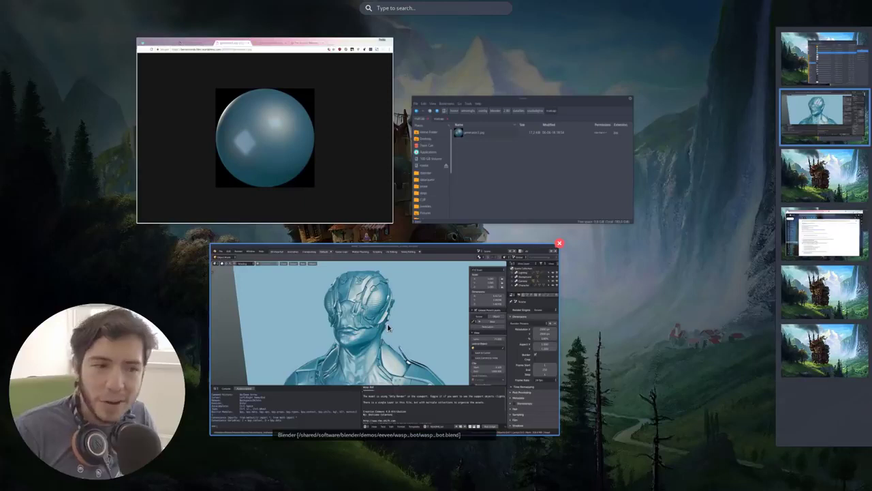
Read Chrome's 'Call for Content: MatCaps' thread and its CC 0, 512x512, 16bit EXR requirements
{"action": "left_click", "coordinate": [308, 124]}
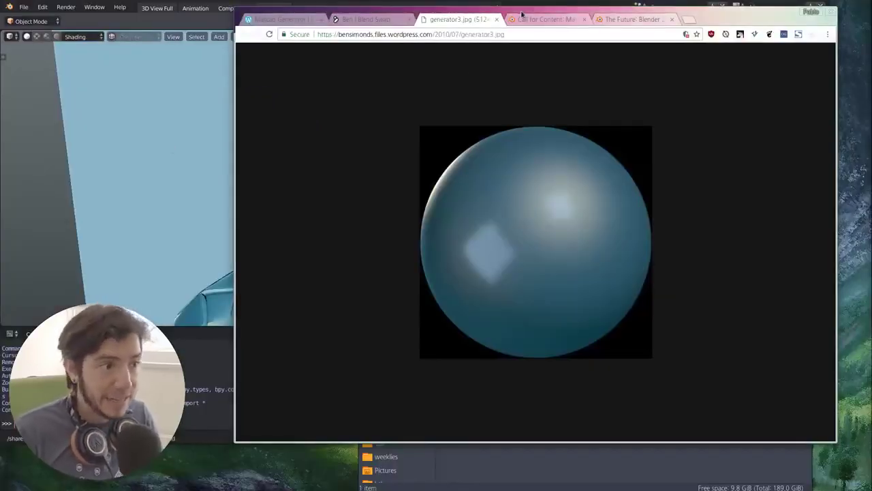
{"action": "left_click", "coordinate": [542, 19]}
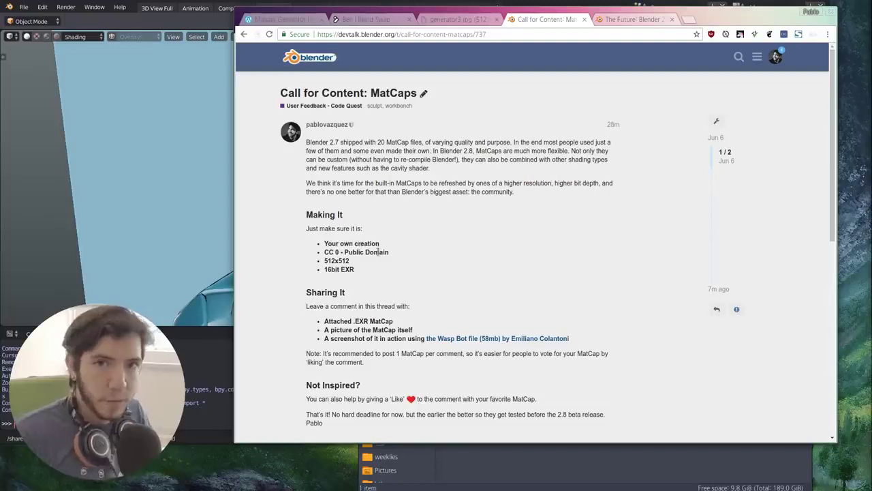
{"action": "scroll", "coordinate": [378, 251], "scroll_direction": "down", "scroll_amount": 1}
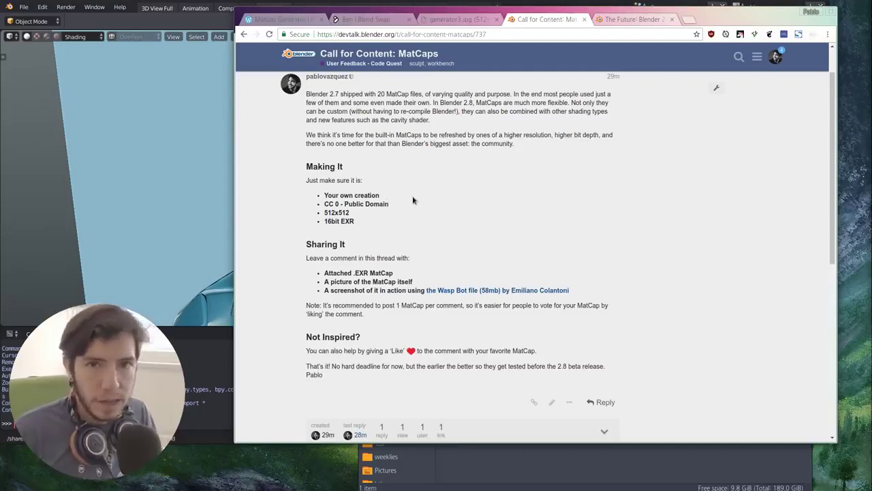
{"action": "left_click_drag", "start_coordinate": [358, 214], "coordinate": [328, 193]}
{"action": "left_click", "coordinate": [355, 216]}
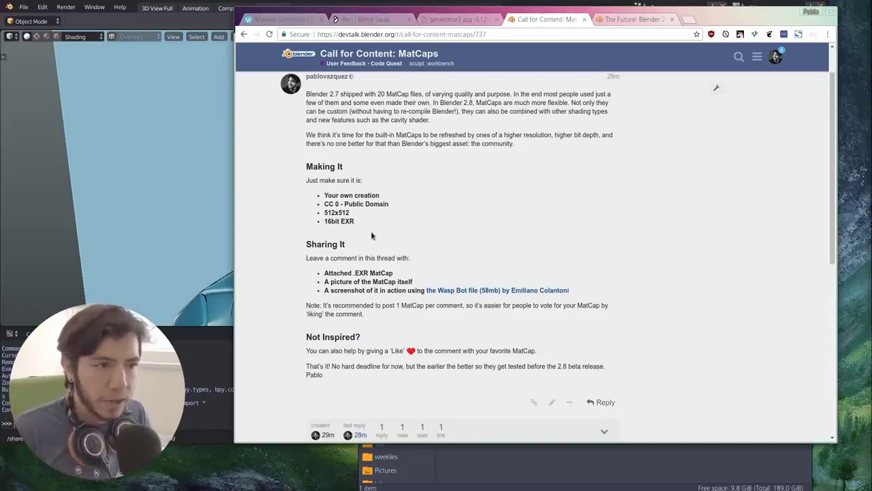
Return to Blender and bring up the grid of available matcaps
{"action": "left_click", "coordinate": [193, 189]}
{"action": "left_click", "coordinate": [75, 37]}
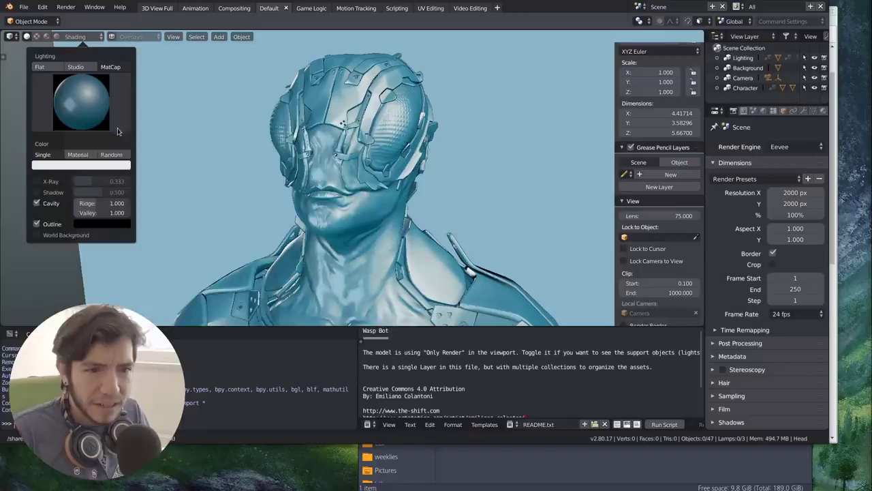
{"action": "left_click", "coordinate": [102, 119]}
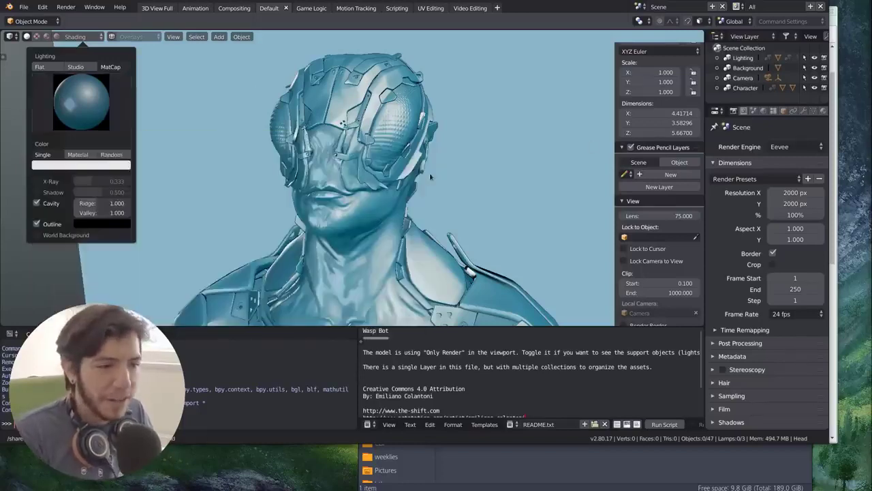
Switch to the MatCaps thread and scroll to its Sharing It instructions
{"action": "key", "text": "super"}
{"action": "left_click", "coordinate": [317, 159]}
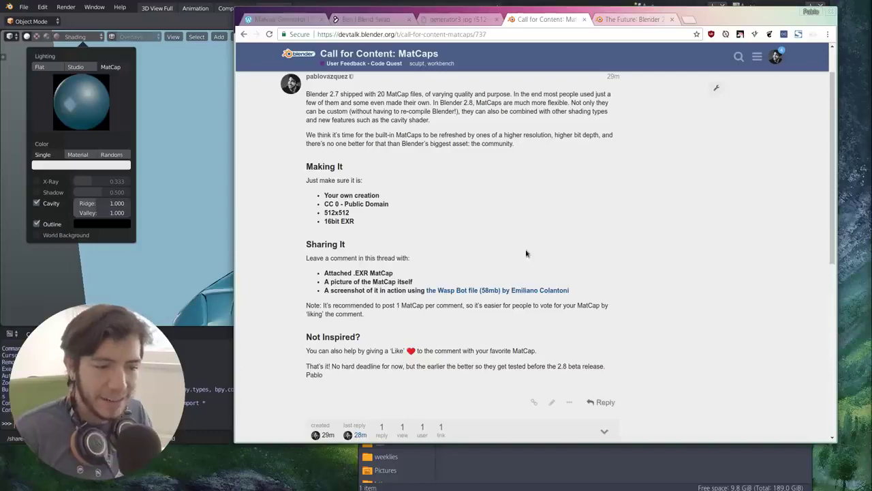
{"action": "scroll", "coordinate": [463, 204], "scroll_direction": "down", "scroll_amount": 2}
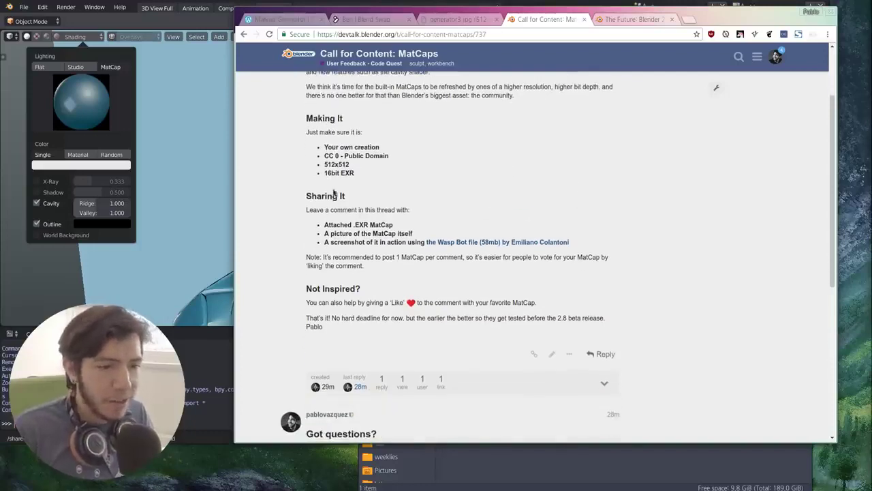
{"action": "scroll", "coordinate": [524, 198], "scroll_direction": "down", "scroll_amount": 3}
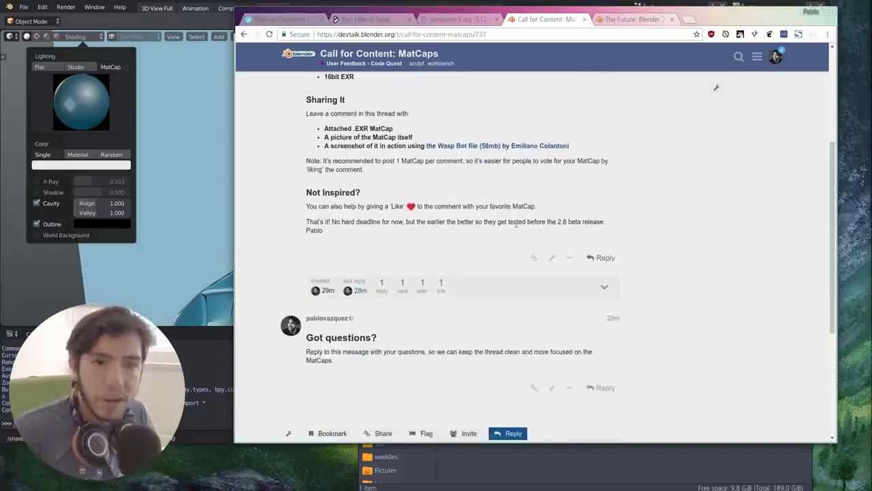
{"action": "scroll", "coordinate": [522, 232], "scroll_direction": "down", "scroll_amount": 3}
{"action": "scroll", "coordinate": [456, 250], "scroll_direction": "up", "scroll_amount": 4}
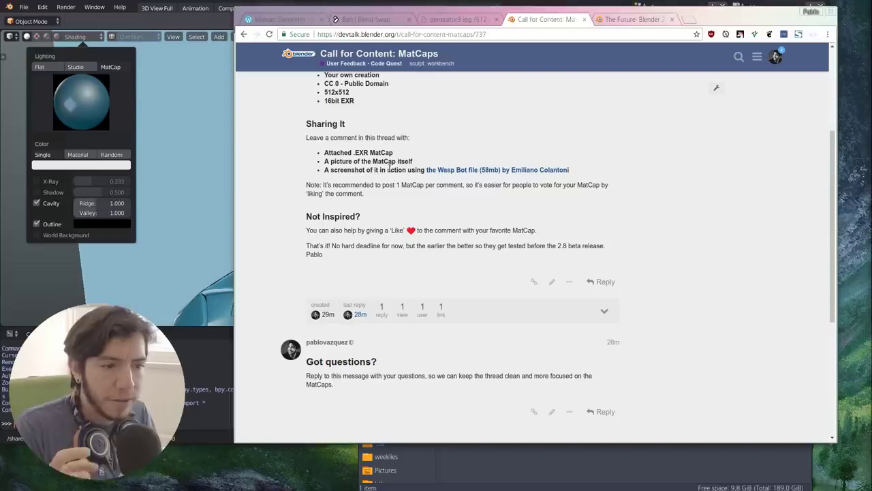
Orbit the Wasp Bot toward a side view and back toward the front
{"action": "left_click", "coordinate": [199, 184]}
{"action": "middle_click_drag", "start_coordinate": [199, 184], "coordinate": [283, 217]}
{"action": "middle_click_drag", "start_coordinate": [339, 159], "coordinate": [387, 181]}
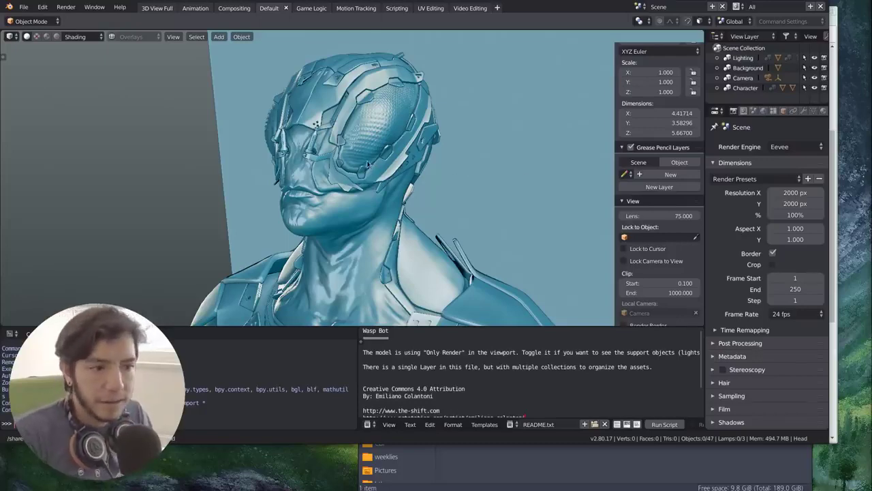
Return to the MatCaps thread and nudge the browser window down and right
{"action": "key", "text": "super"}
{"action": "left_click", "coordinate": [346, 112]}
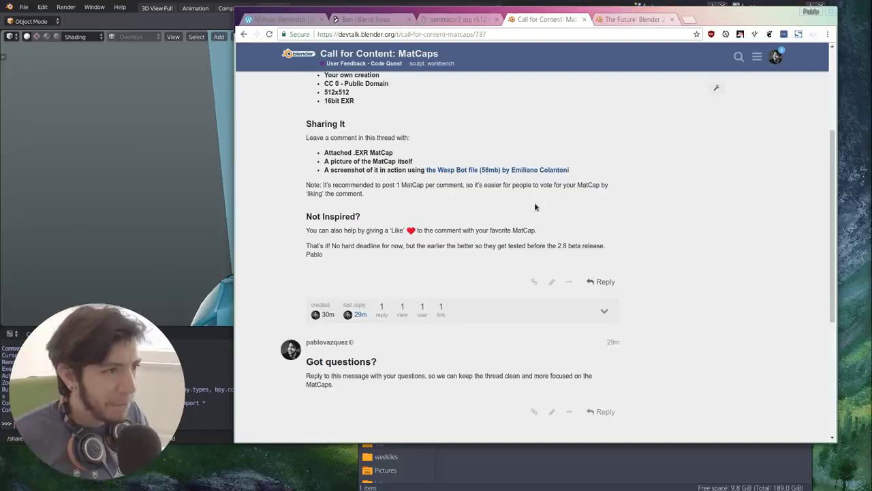
{"action": "left_click_drag", "start_coordinate": [717, 282], "coordinate": [730, 300], "text": "alt"}
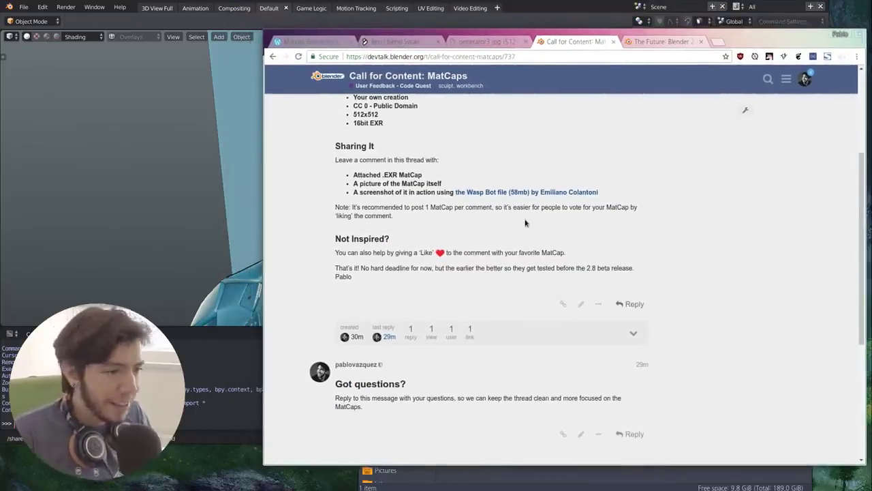
Preview the Wasp Bot with Studio lighting, then return to the blue matcap
{"action": "left_click", "coordinate": [70, 124]}
{"action": "left_click", "coordinate": [75, 36]}
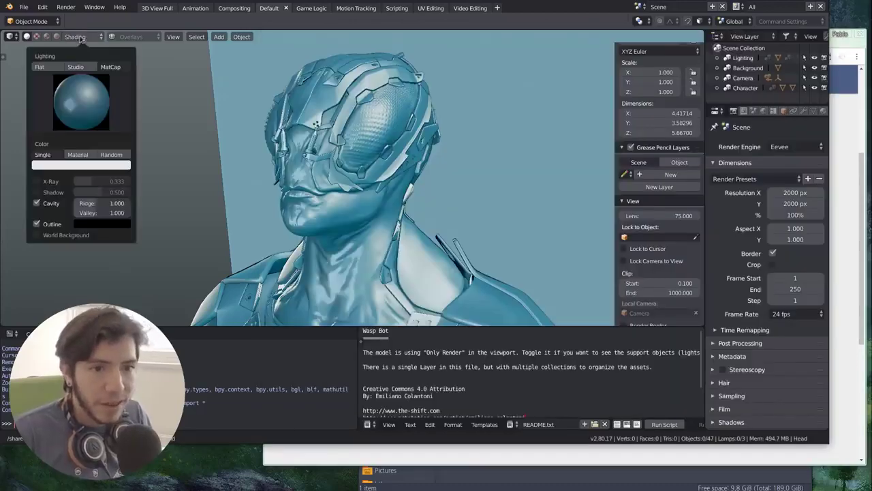
{"action": "left_click", "coordinate": [110, 67]}
{"action": "left_click", "coordinate": [83, 113]}
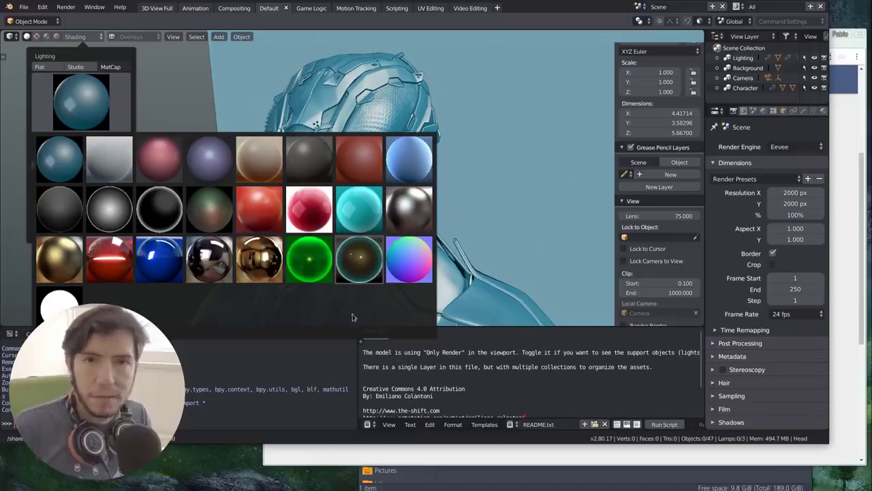
{"action": "left_click", "coordinate": [80, 110]}
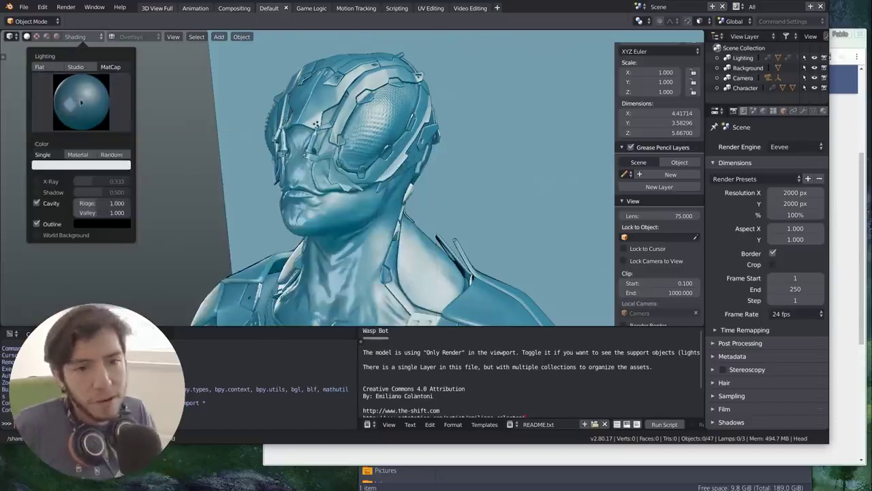
{"action": "left_click", "coordinate": [75, 67]}
{"action": "left_click", "coordinate": [112, 67]}
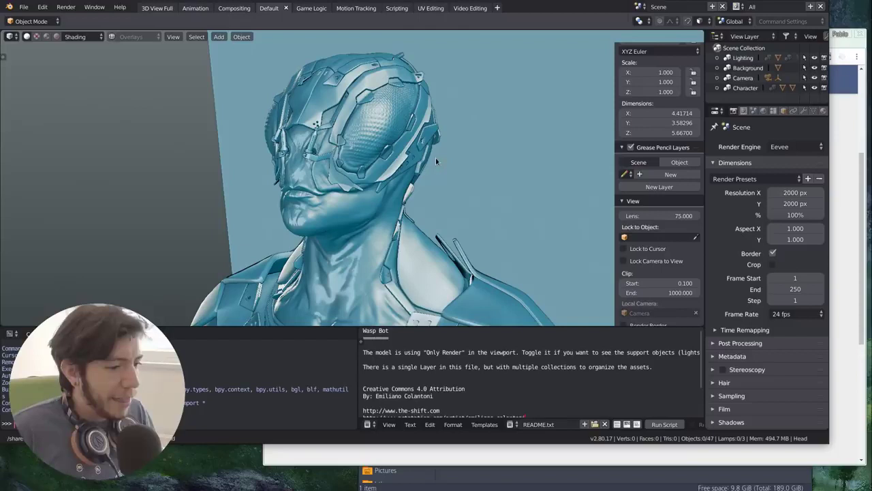
Cycle the viewport lighting through Flat and Studio, ending on the blue matcap
{"action": "left_click", "coordinate": [80, 37]}
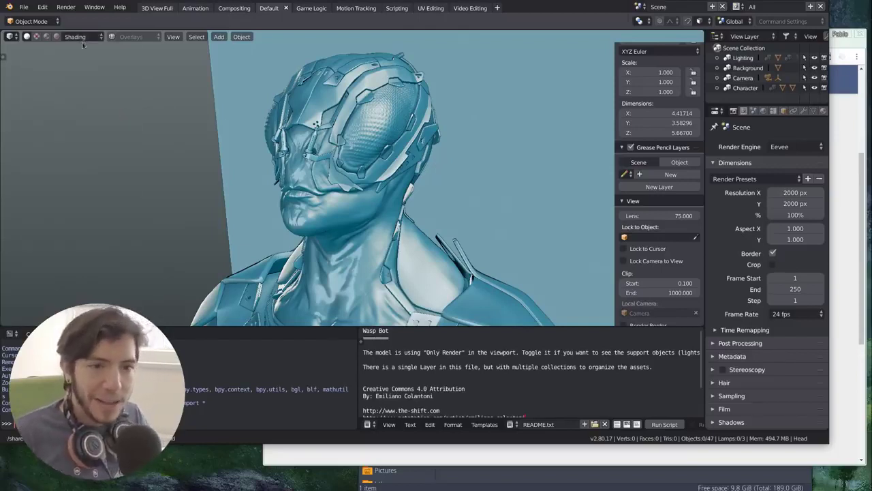
{"action": "left_click", "coordinate": [81, 37]}
{"action": "left_click", "coordinate": [39, 67]}
{"action": "left_click", "coordinate": [75, 67]}
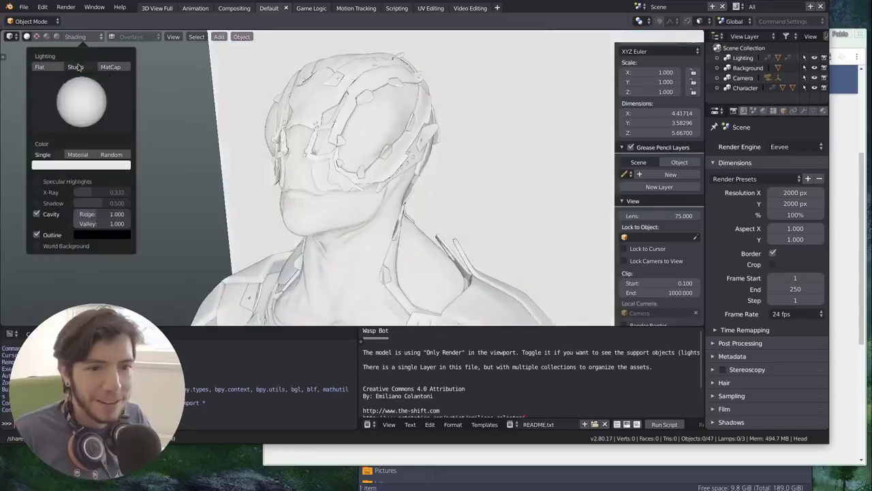
{"action": "left_click", "coordinate": [113, 66]}
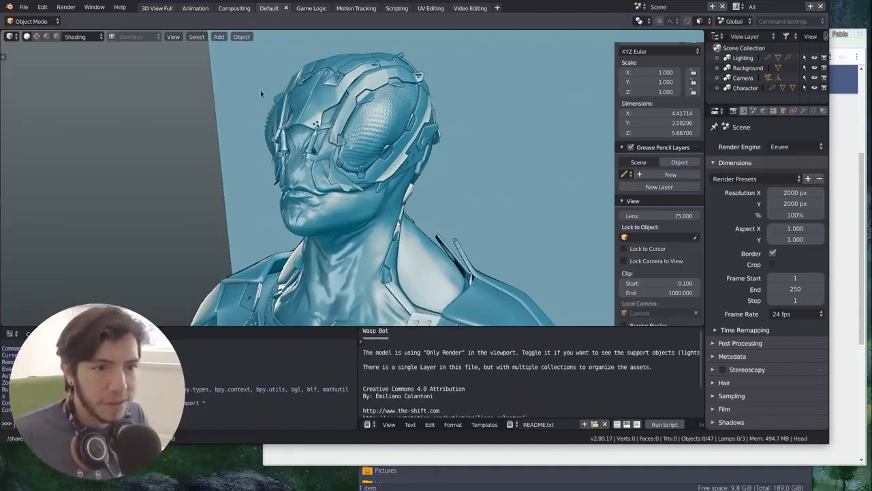
Orbit the Wasp Bot's head to a frontal view and switch to the MatCaps thread
{"action": "left_click", "coordinate": [81, 36]}
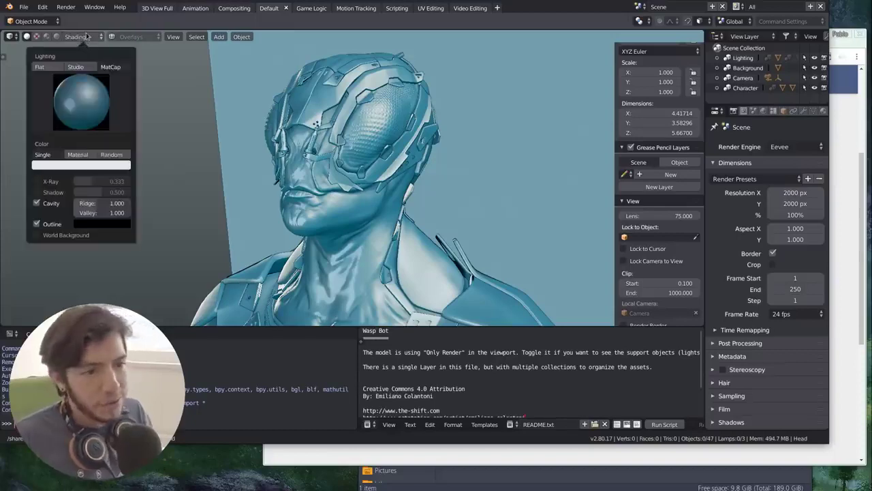
{"action": "middle_click_drag", "start_coordinate": [409, 198], "coordinate": [458, 205]}
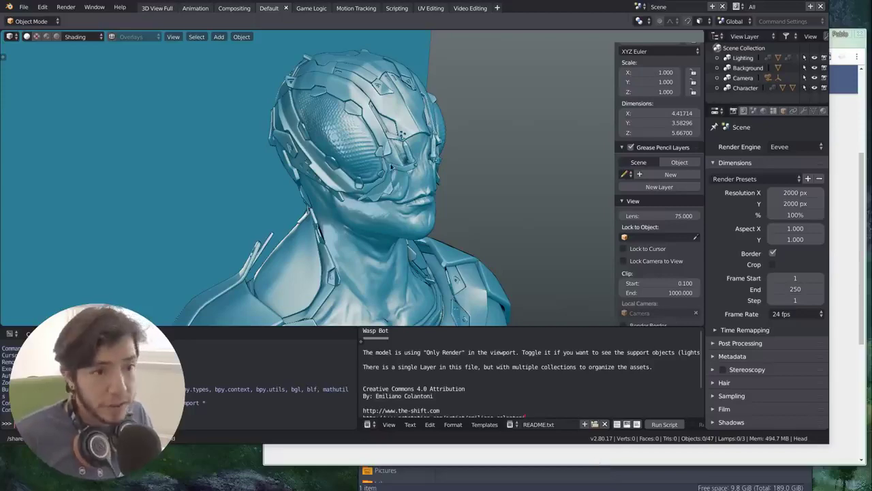
{"action": "middle_click_drag", "start_coordinate": [477, 179], "coordinate": [448, 183]}
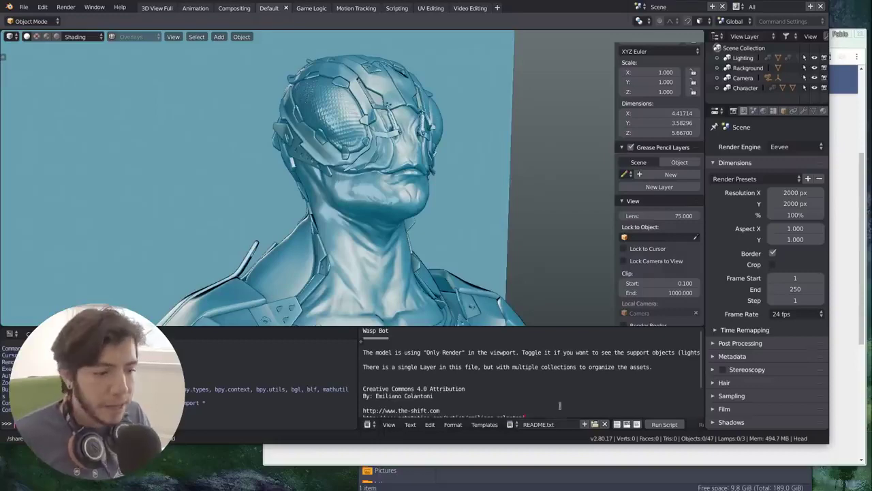
{"action": "key", "text": "alt+Tab"}
Show blender.org's 'The Future: Blender 2.8' Try It Yourself section with Wanderer, Wasp Bot, Temple
{"action": "scroll", "coordinate": [593, 336], "scroll_direction": "up", "scroll_amount": 3}
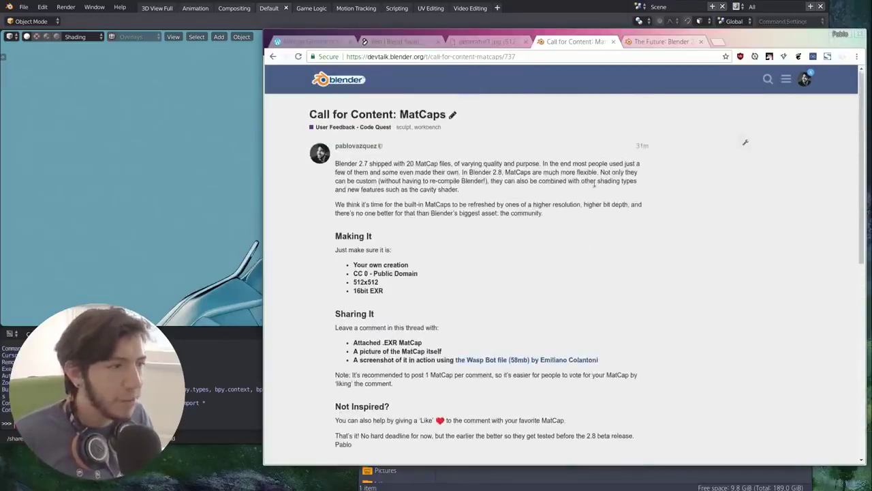
{"action": "left_click", "coordinate": [652, 42]}
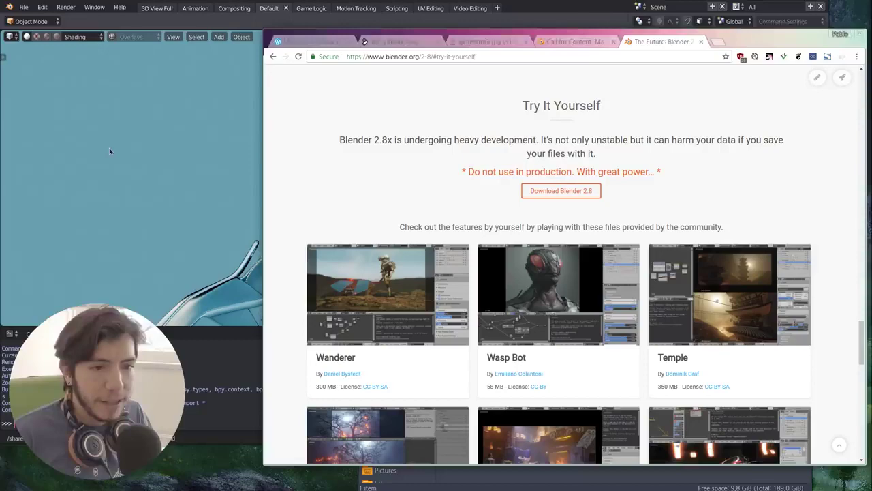
{"action": "scroll", "coordinate": [515, 136], "scroll_direction": "up", "scroll_amount": 20}
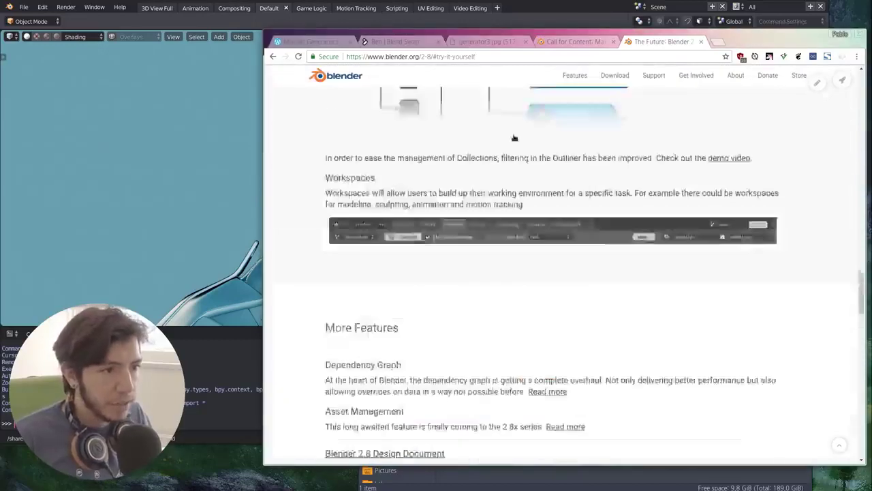
{"action": "scroll", "coordinate": [691, 123], "scroll_direction": "down", "scroll_amount": 2}
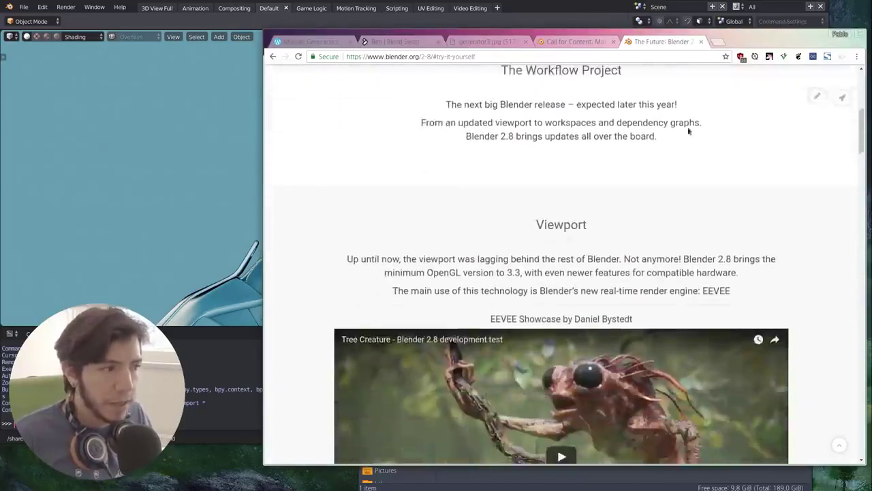
{"action": "scroll", "coordinate": [725, 141], "scroll_direction": "up", "scroll_amount": 2}
{"action": "left_click", "coordinate": [713, 117]}
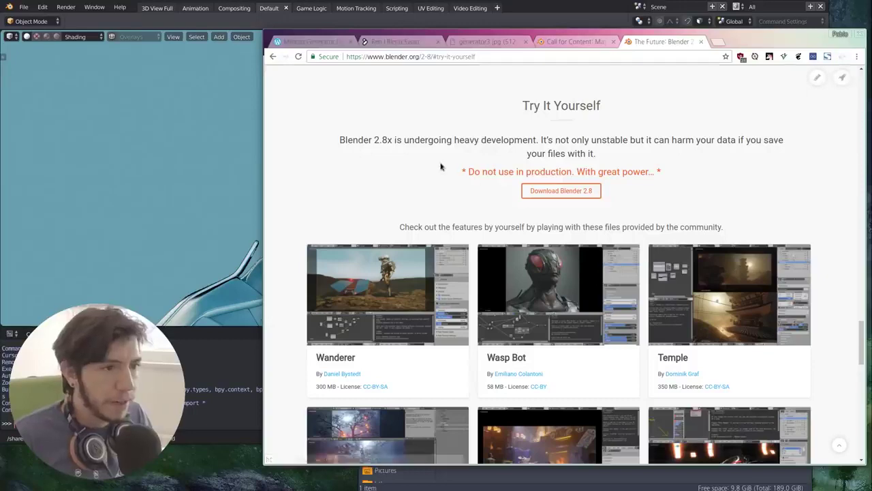
Return to Blender and zoom out to show the full teal-matcap Wasp Bot bust
{"action": "left_click", "coordinate": [165, 197]}
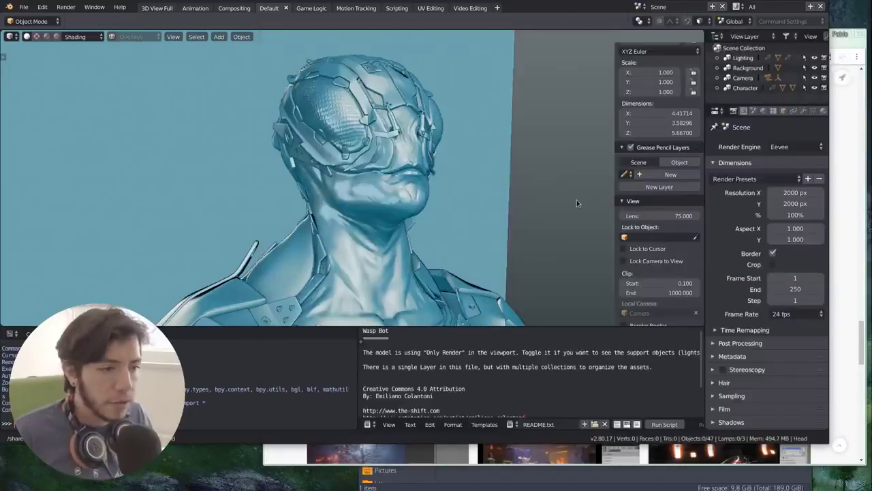
{"action": "scroll", "coordinate": [577, 202], "scroll_direction": "down", "scroll_amount": 5}
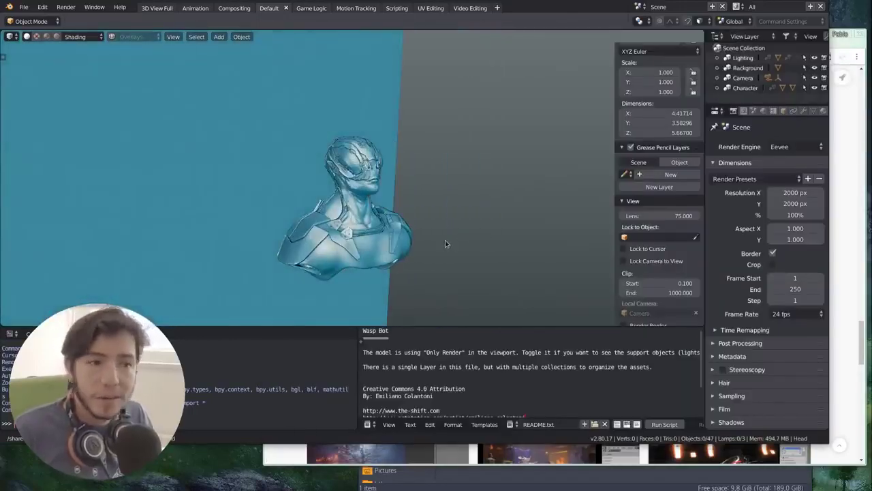